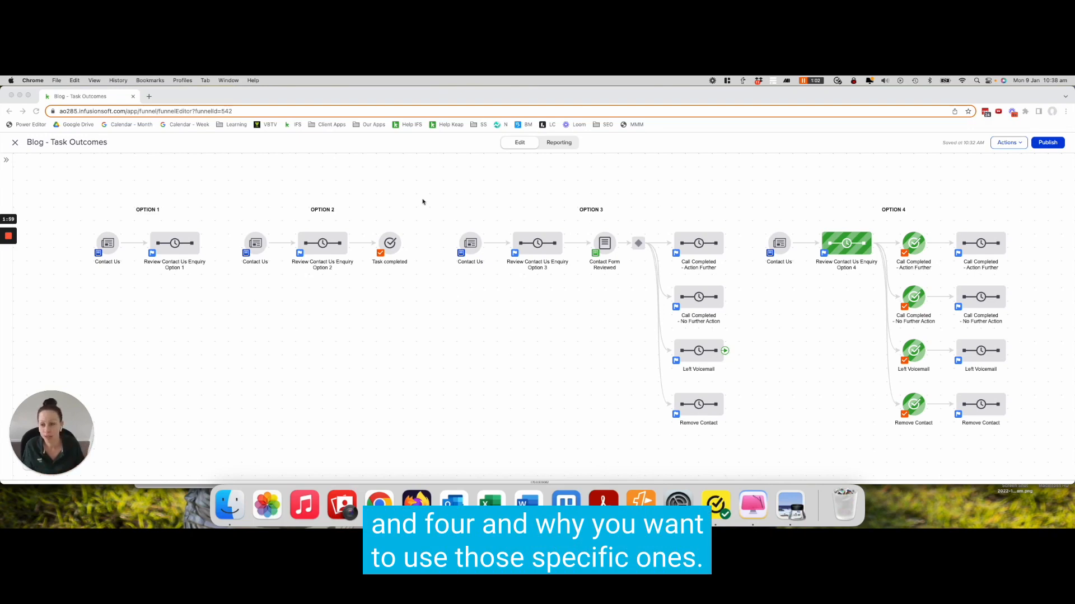
Open the Option 1 and Option 2 review sequences to inspect them, returning to the campaign canvas each time
{"action": "left_click", "coordinate": [171, 277]}
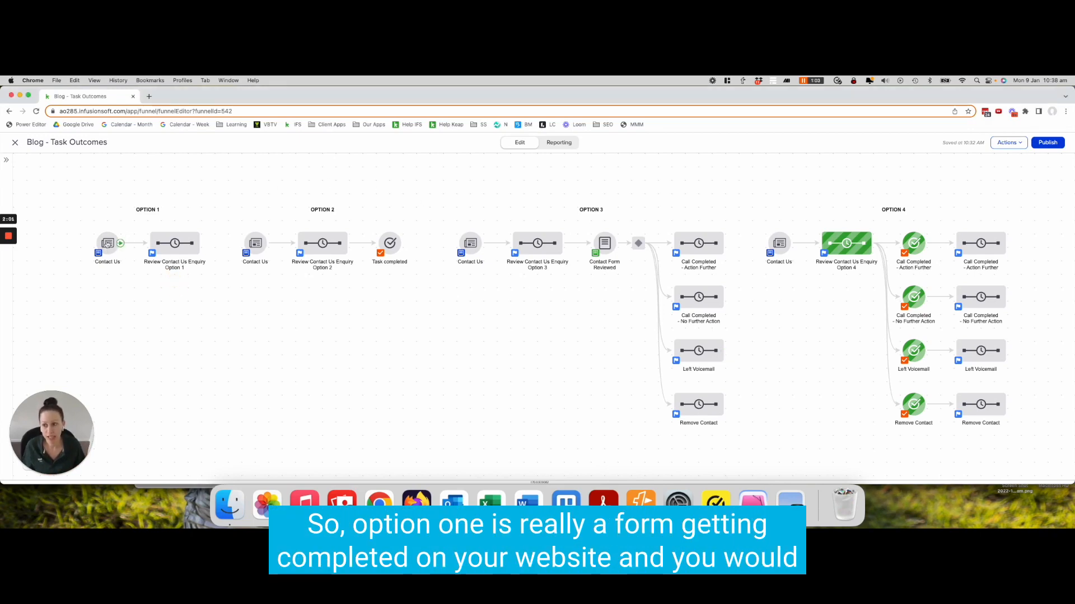
{"action": "left_click", "coordinate": [175, 245]}
{"action": "left_click", "coordinate": [215, 257]}
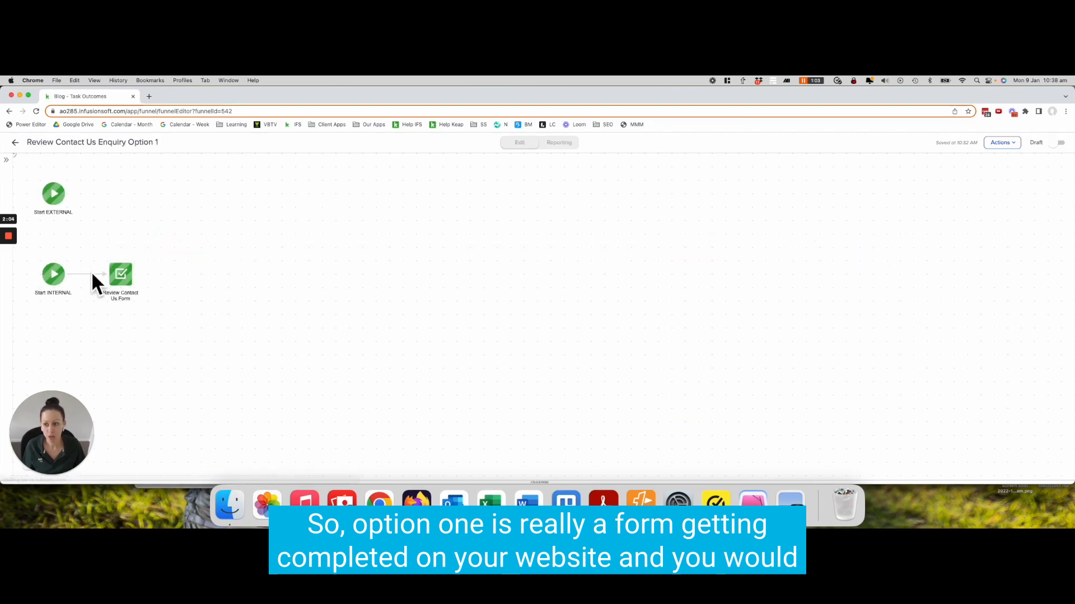
{"action": "left_click", "coordinate": [15, 144]}
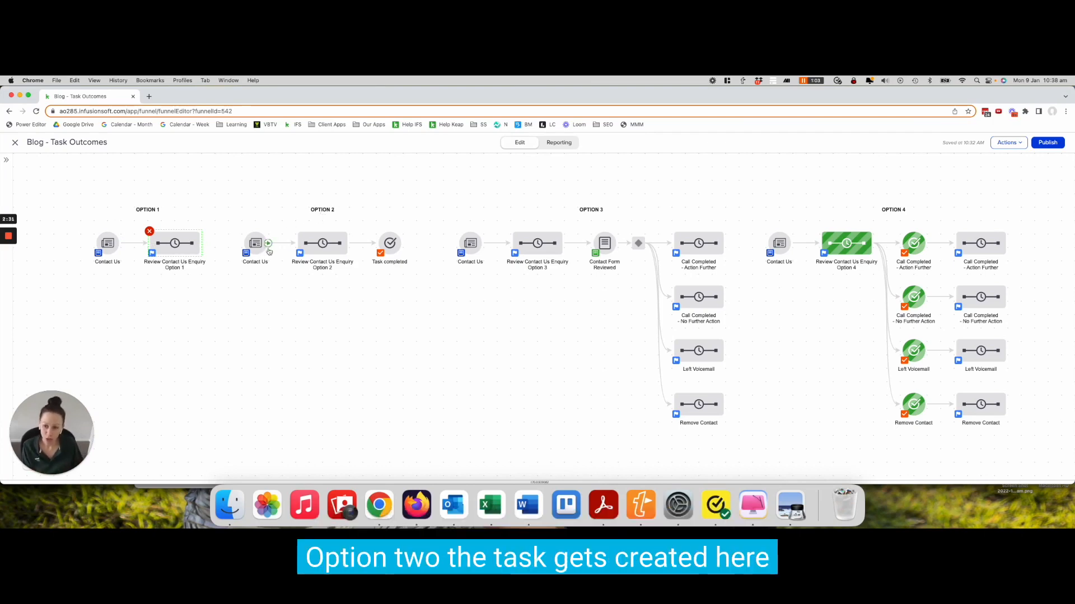
{"action": "double_click", "coordinate": [321, 244]}
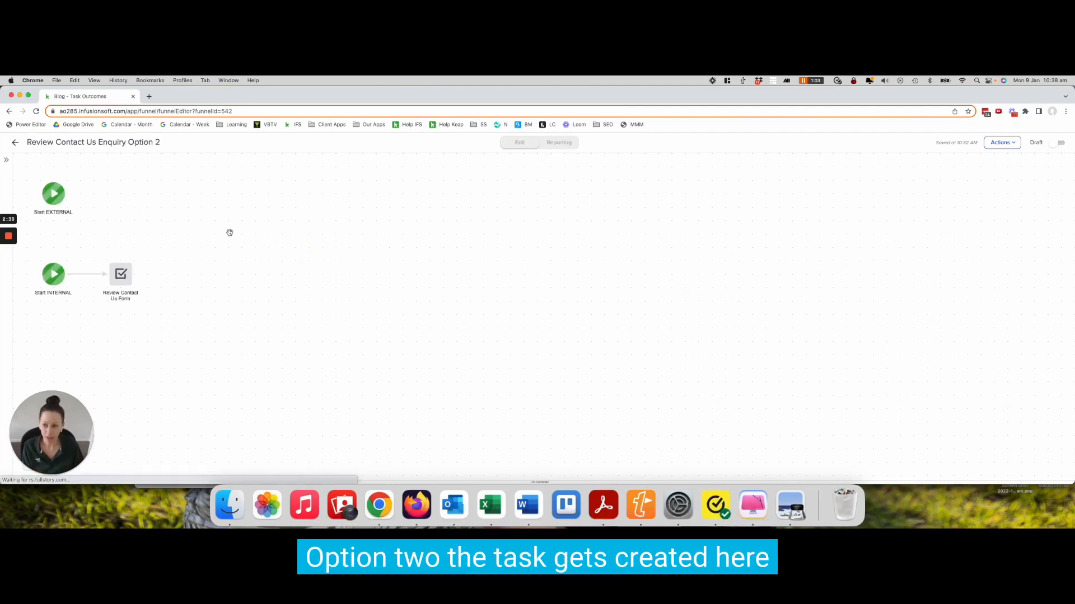
{"action": "left_click", "coordinate": [15, 142]}
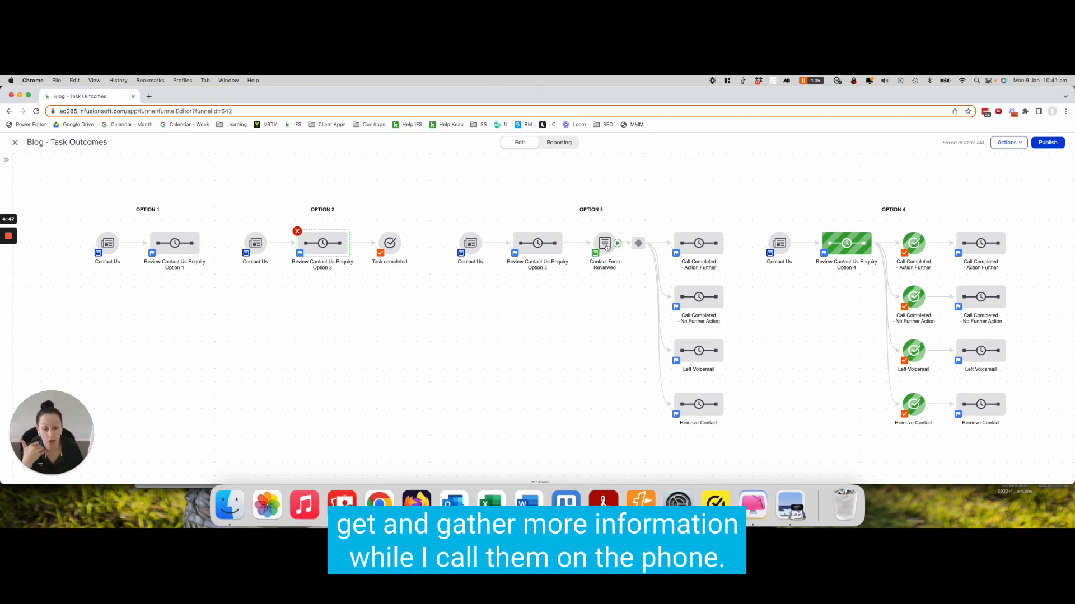
Add Phone 1 and Company fields to the Contact Form Reviewed internal form and return to the campaign
{"action": "double_click", "coordinate": [606, 245]}
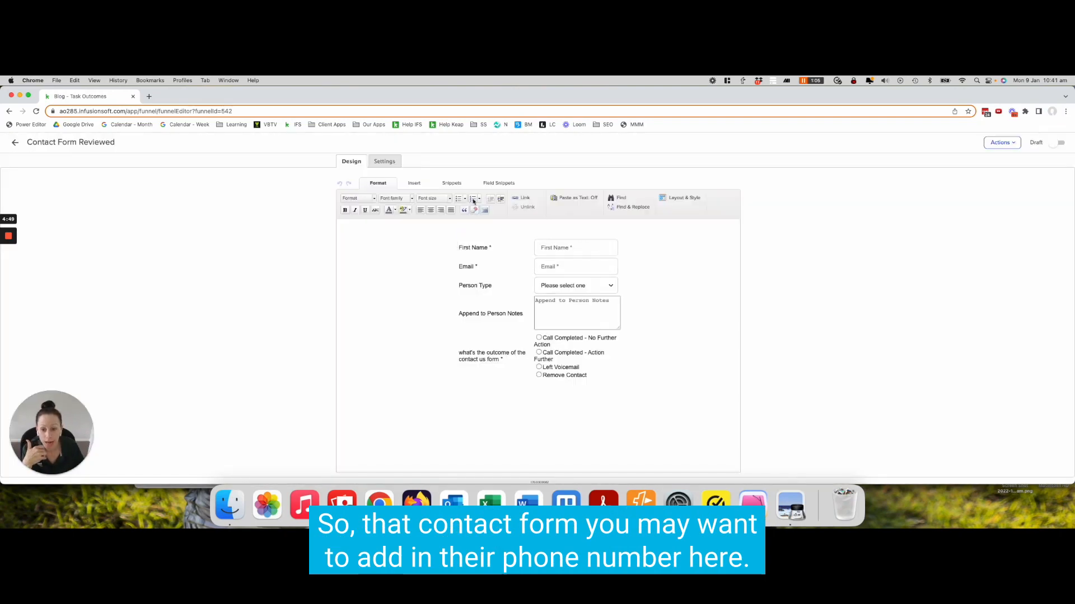
{"action": "left_click", "coordinate": [496, 183]}
{"action": "left_click_drag", "start_coordinate": [454, 202], "coordinate": [531, 291]}
{"action": "left_click", "coordinate": [488, 271]}
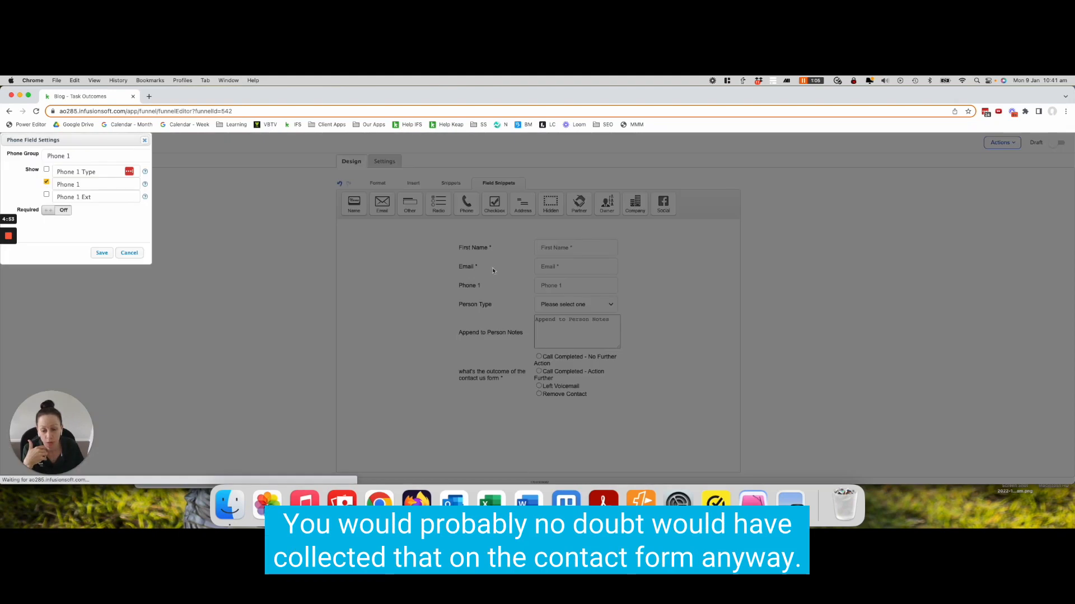
{"action": "left_click", "coordinate": [101, 253]}
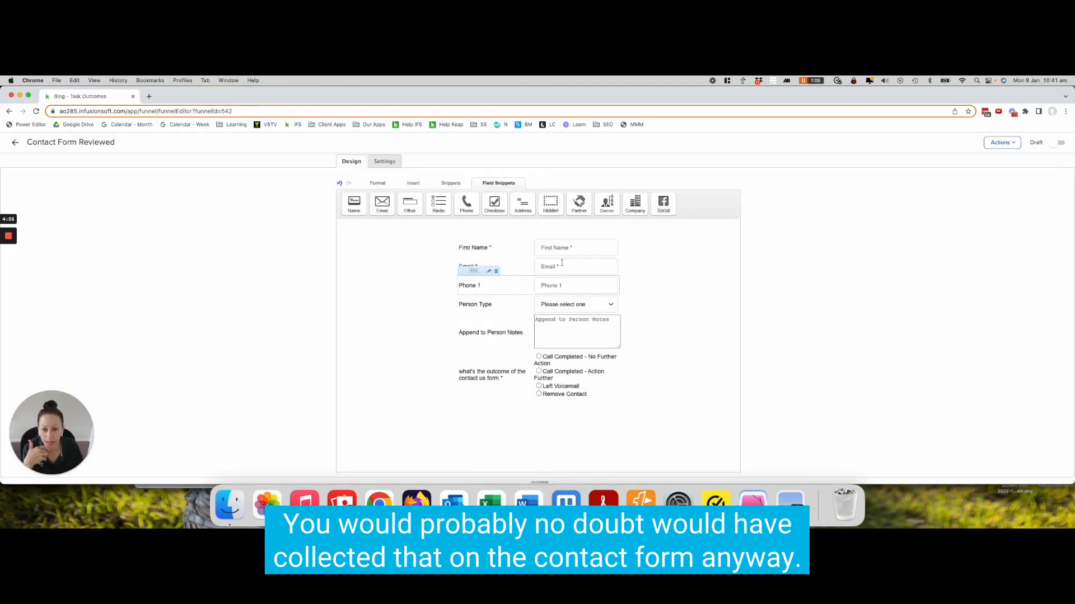
{"action": "left_click_drag", "start_coordinate": [646, 208], "coordinate": [556, 308]}
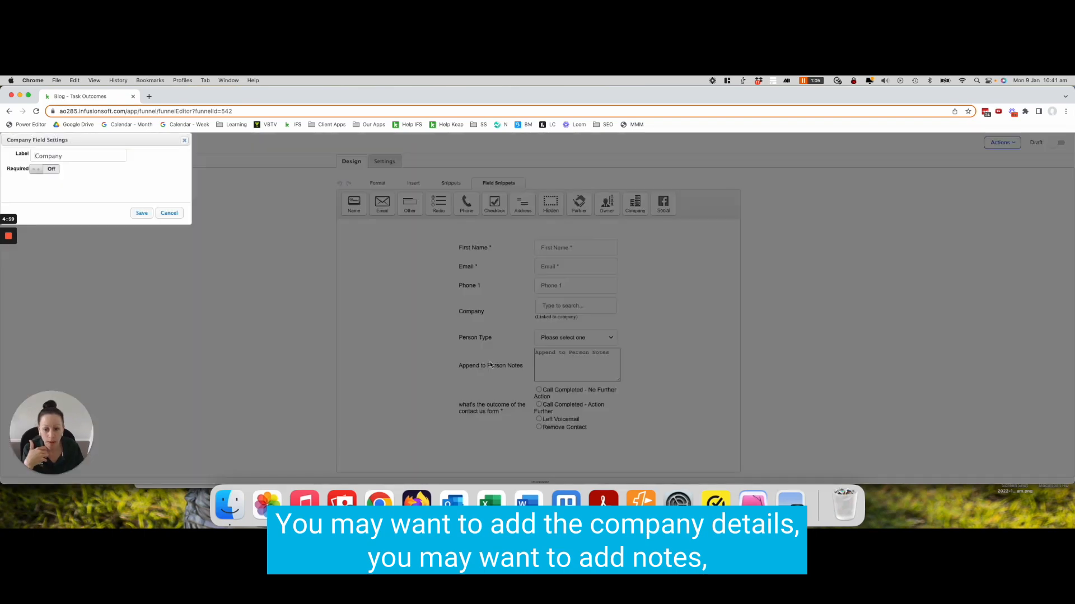
{"action": "left_click", "coordinate": [141, 213]}
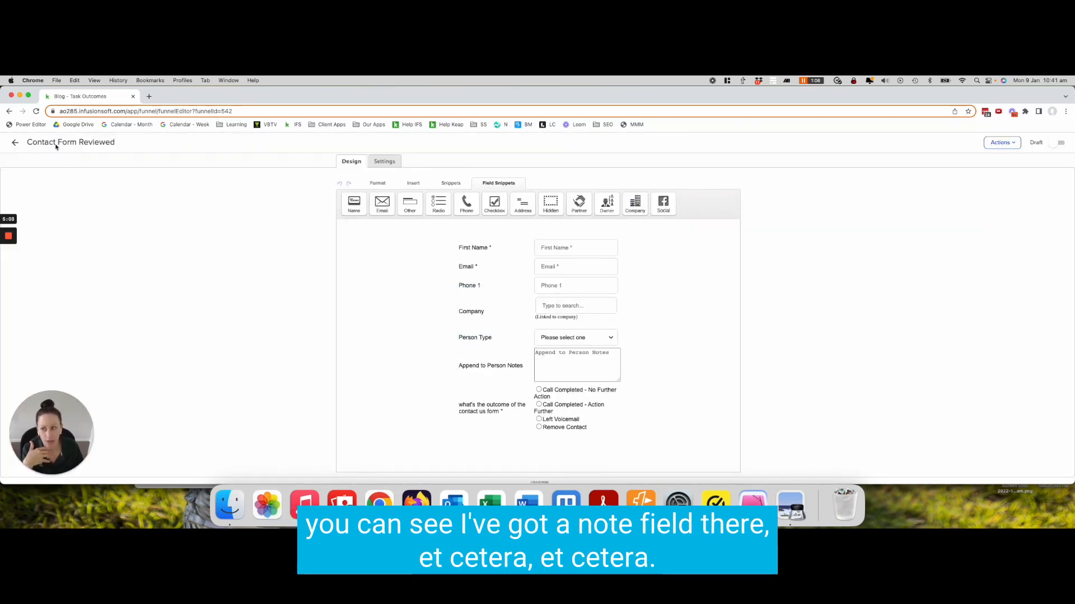
{"action": "left_click", "coordinate": [21, 144]}
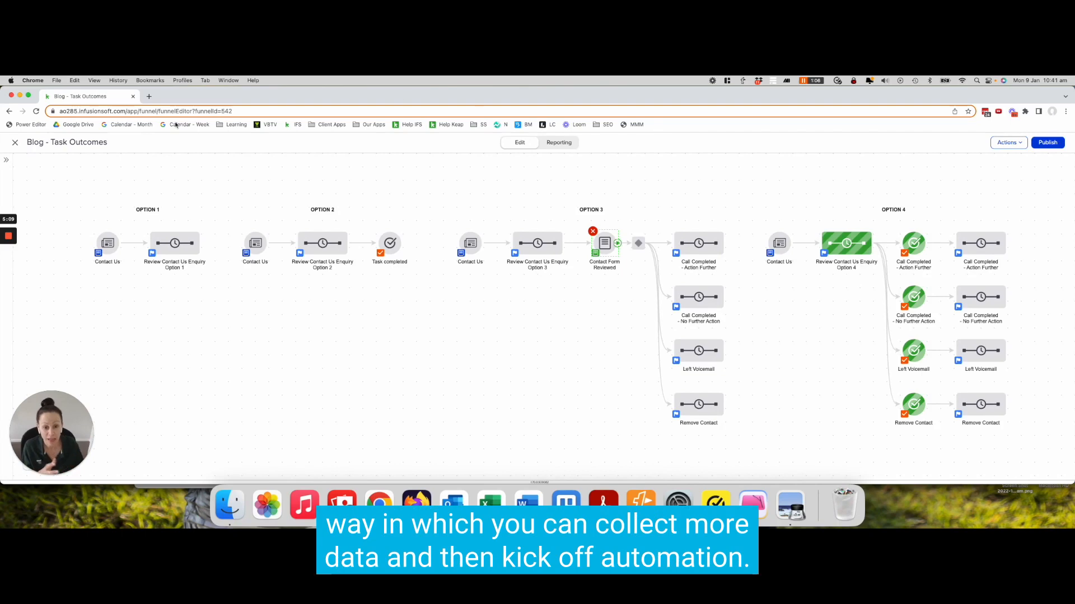
{"action": "double_click", "coordinate": [606, 245]}
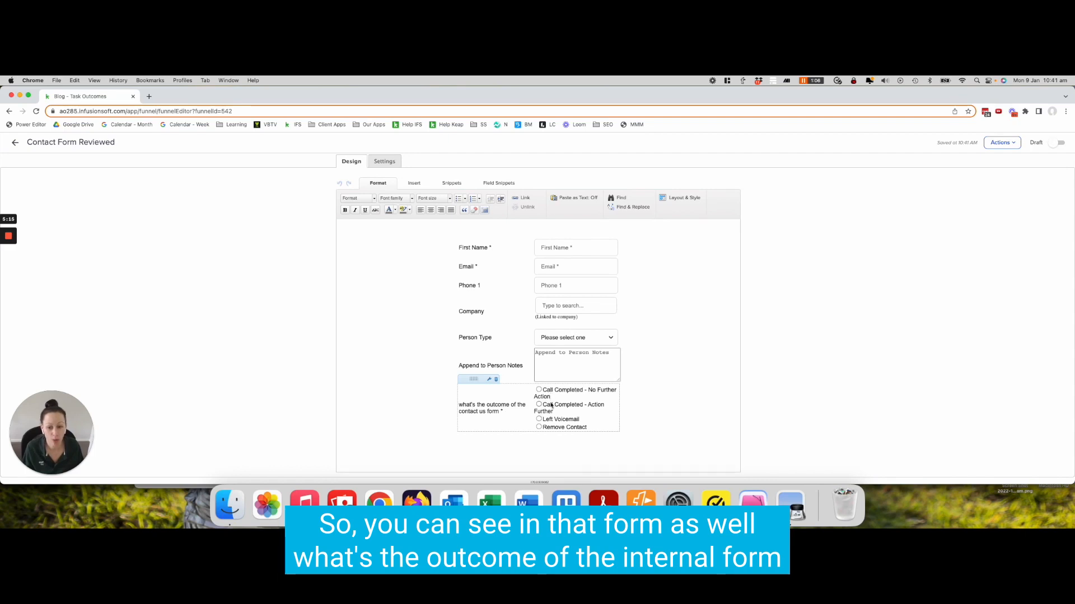
{"action": "left_click", "coordinate": [15, 143]}
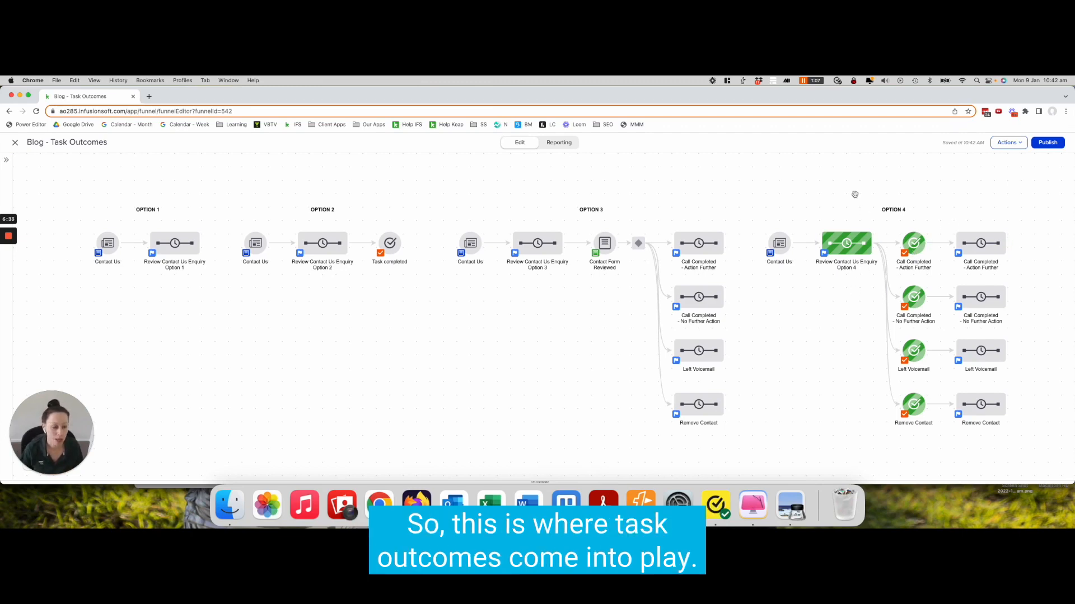
In the Option 4 review sequence, add a Create Task element after the Review Contact Us Form step and open it
{"action": "double_click", "coordinate": [842, 245]}
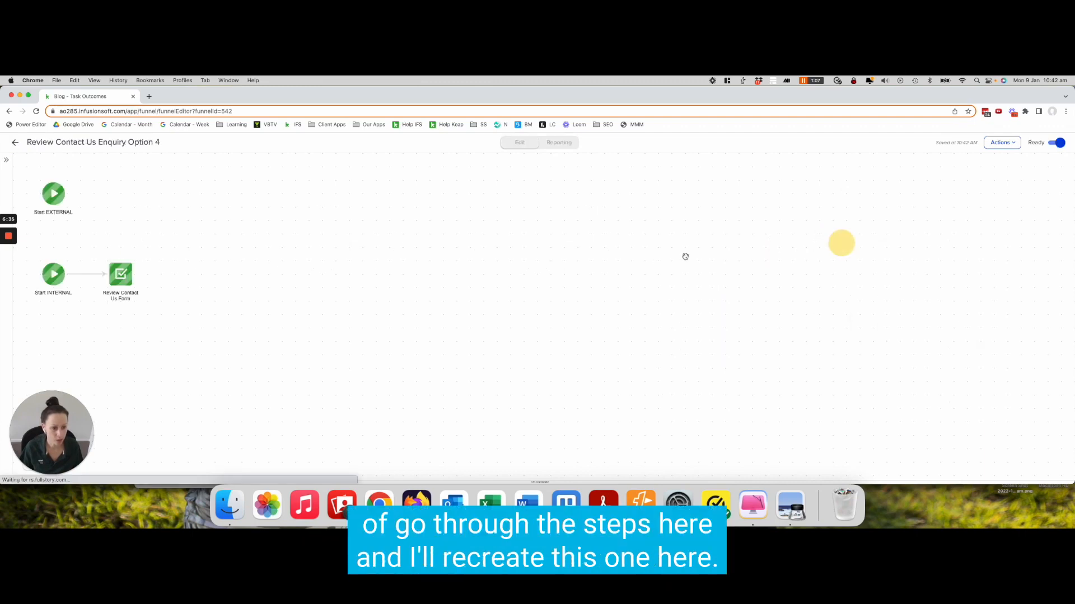
{"action": "left_click", "coordinate": [193, 261]}
{"action": "left_click", "coordinate": [7, 161]}
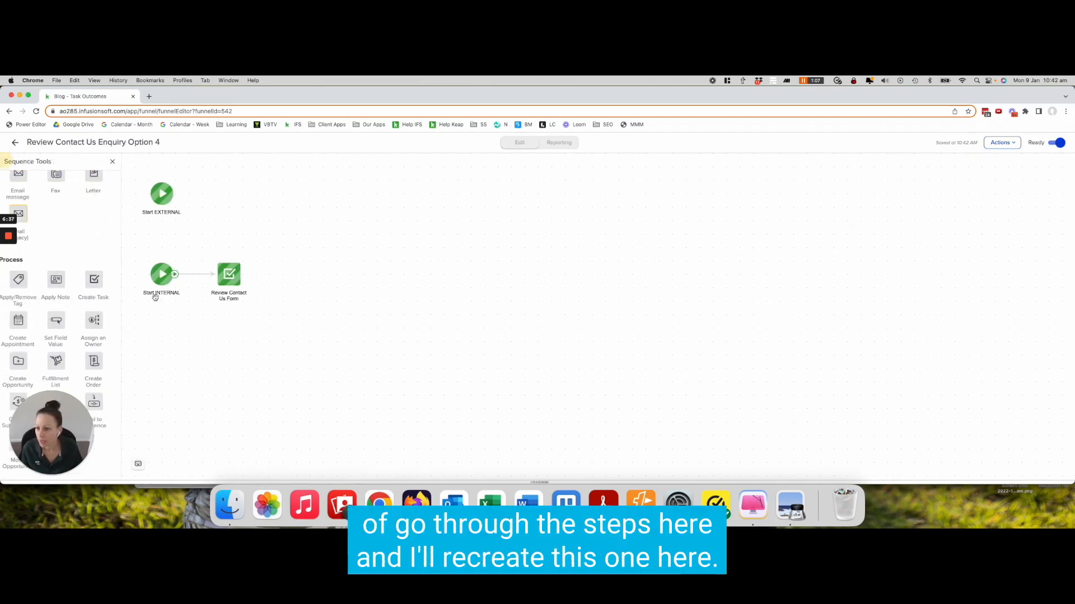
{"action": "scroll", "coordinate": [53, 313], "scroll_direction": "down", "scroll_amount": 3}
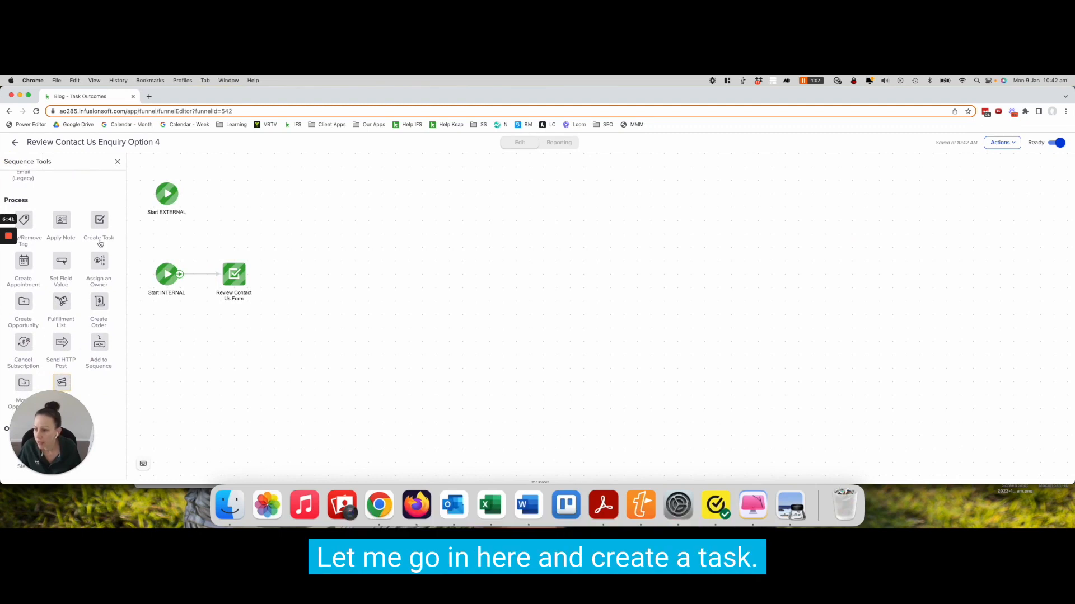
{"action": "left_click_drag", "start_coordinate": [99, 222], "coordinate": [328, 275]}
{"action": "double_click", "coordinate": [341, 290]}
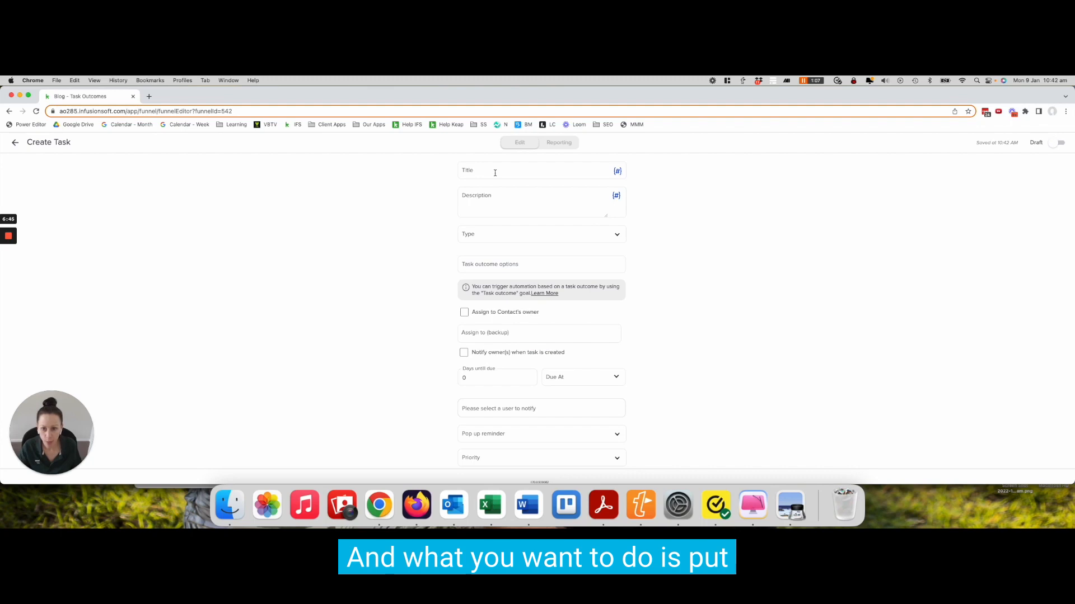
Set the task title to Contact Us Enquiry - Review
{"action": "left_click", "coordinate": [495, 173]}
{"action": "type", "text": "fdasfContact Us Enquiry - Review"}
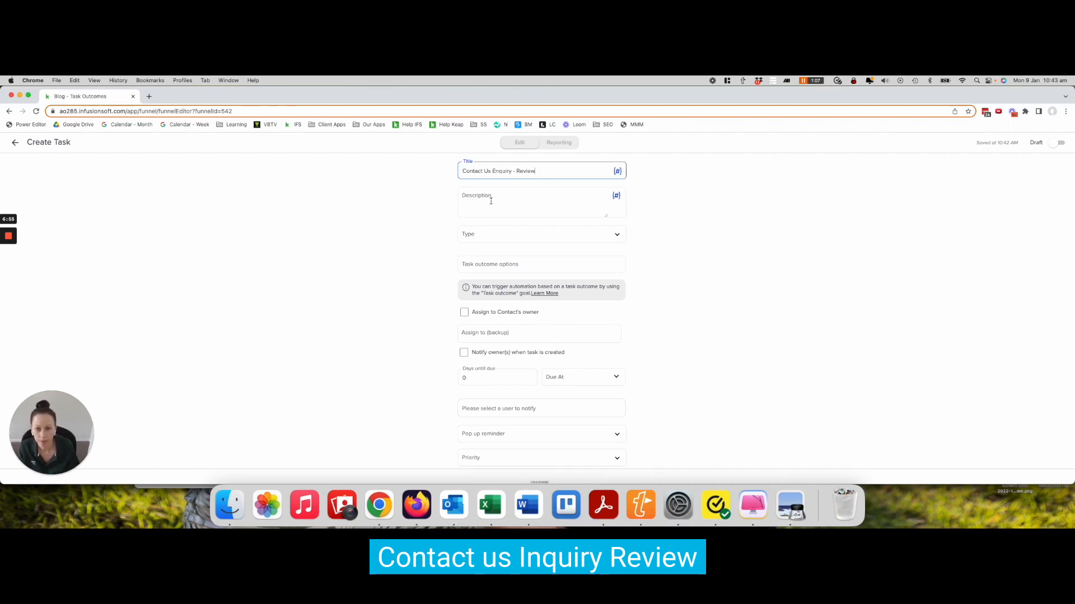
Fill the description with placeholder text plus First Name, Phone 1 and Email merge fields
{"action": "left_click", "coordinate": [491, 201]}
{"action": "type", "text": "dafdsfdsa"}
{"action": "left_click", "coordinate": [615, 197]}
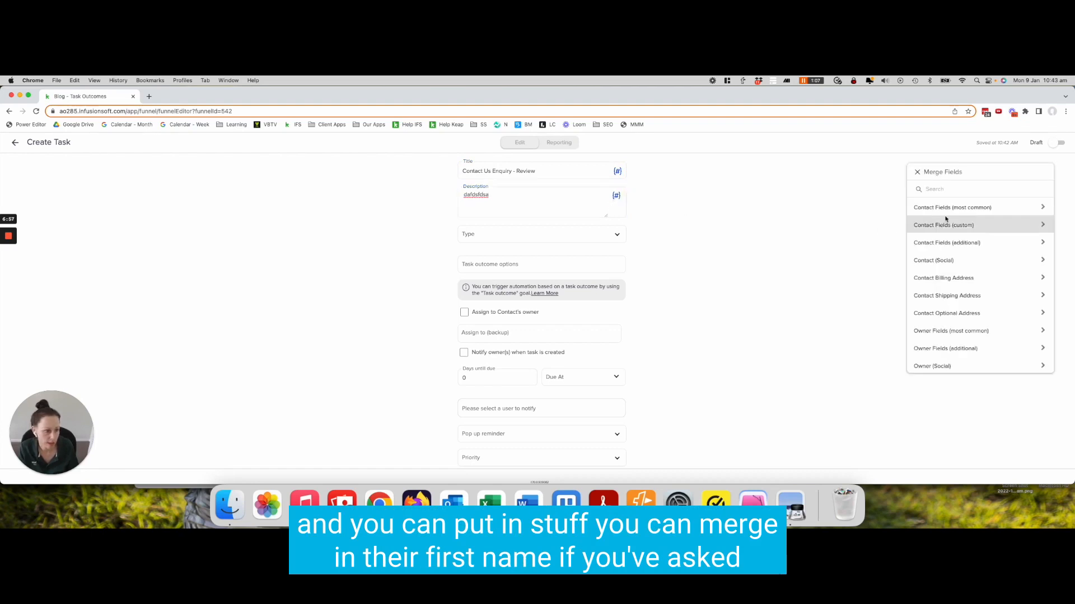
{"action": "left_click", "coordinate": [946, 209]}
{"action": "left_click", "coordinate": [931, 210]}
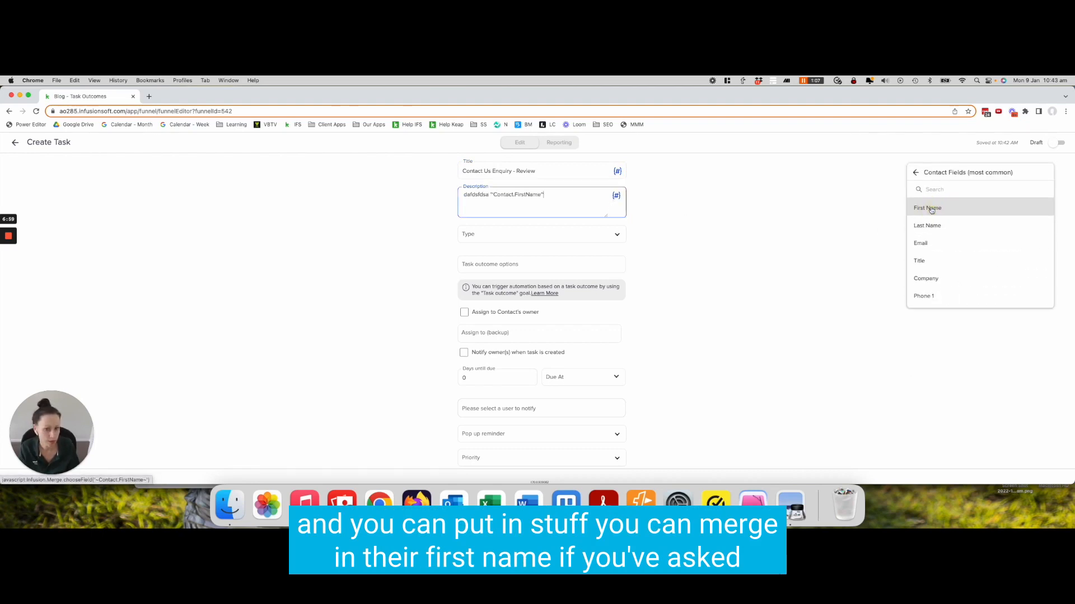
{"action": "left_click", "coordinate": [924, 301]}
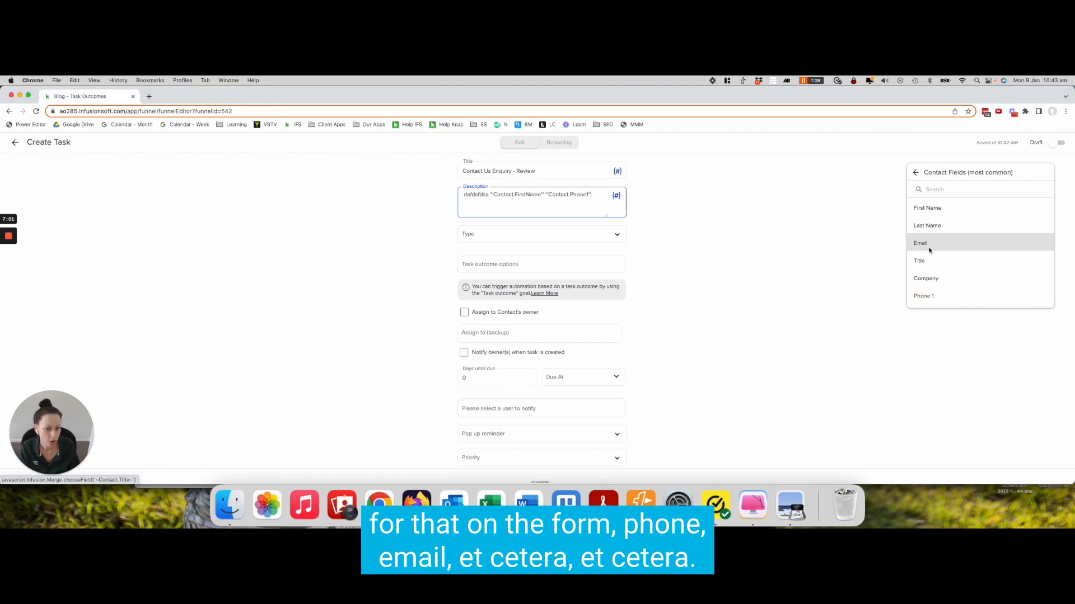
{"action": "left_click", "coordinate": [935, 244]}
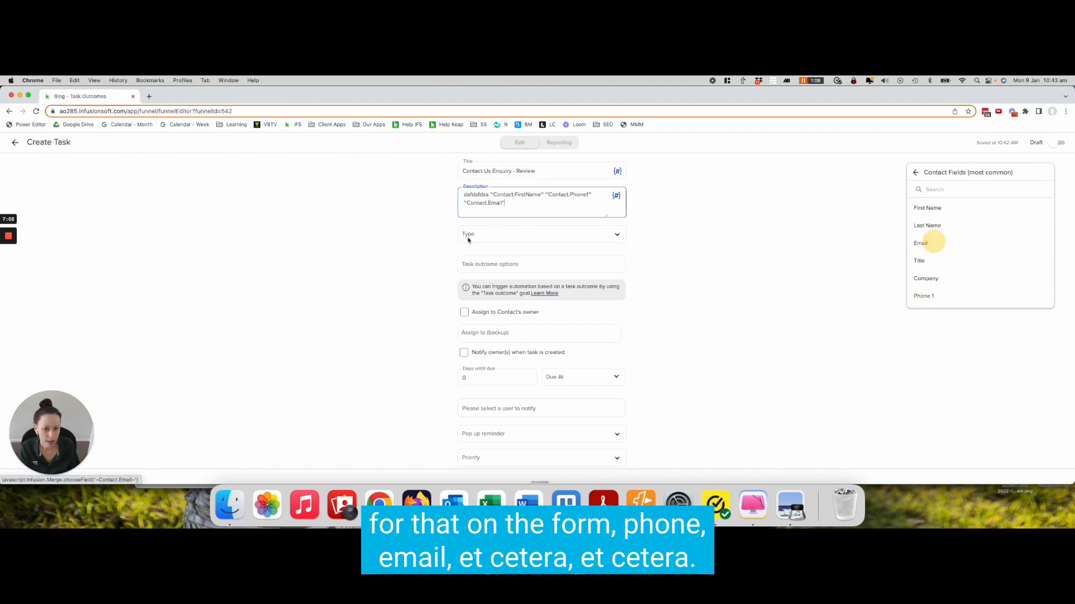
Set the task type to Call
{"action": "left_click", "coordinate": [542, 239]}
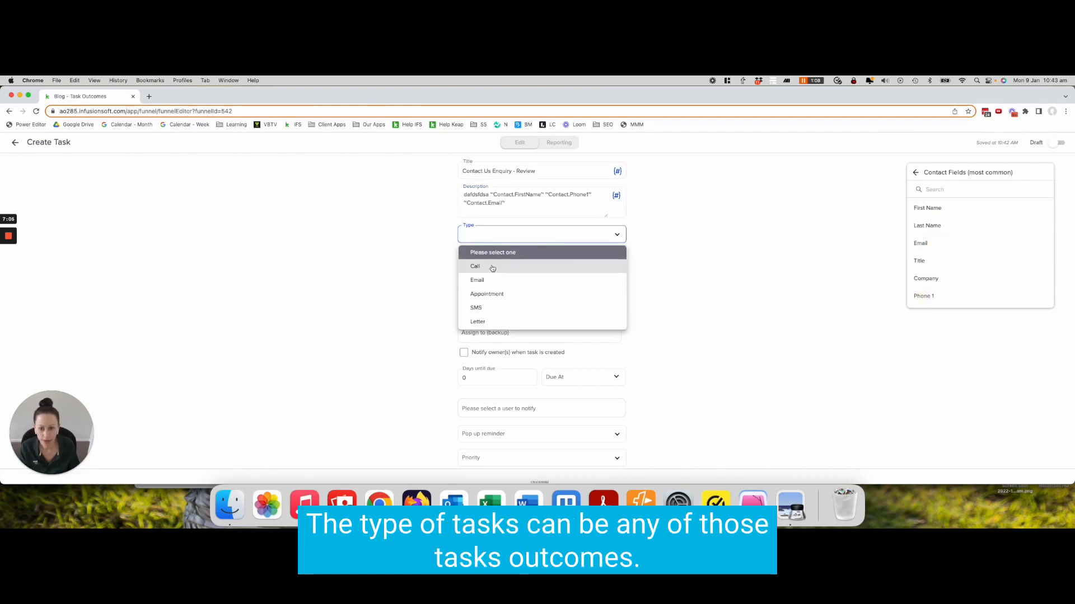
{"action": "scroll", "coordinate": [482, 302], "scroll_direction": "down", "scroll_amount": 3}
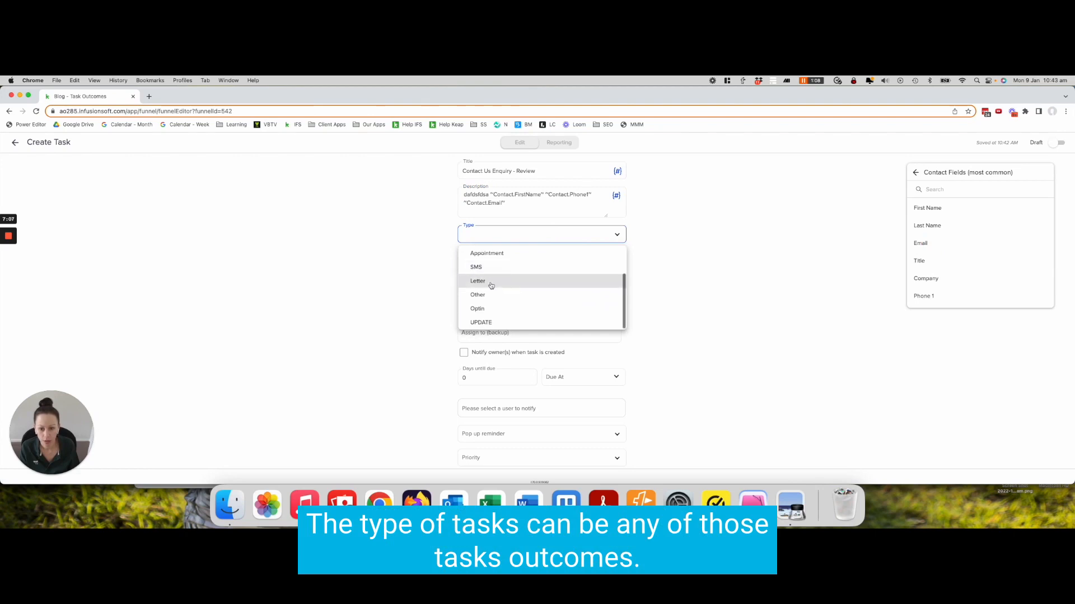
{"action": "scroll", "coordinate": [493, 285], "scroll_direction": "up", "scroll_amount": 3}
{"action": "left_click", "coordinate": [487, 266]}
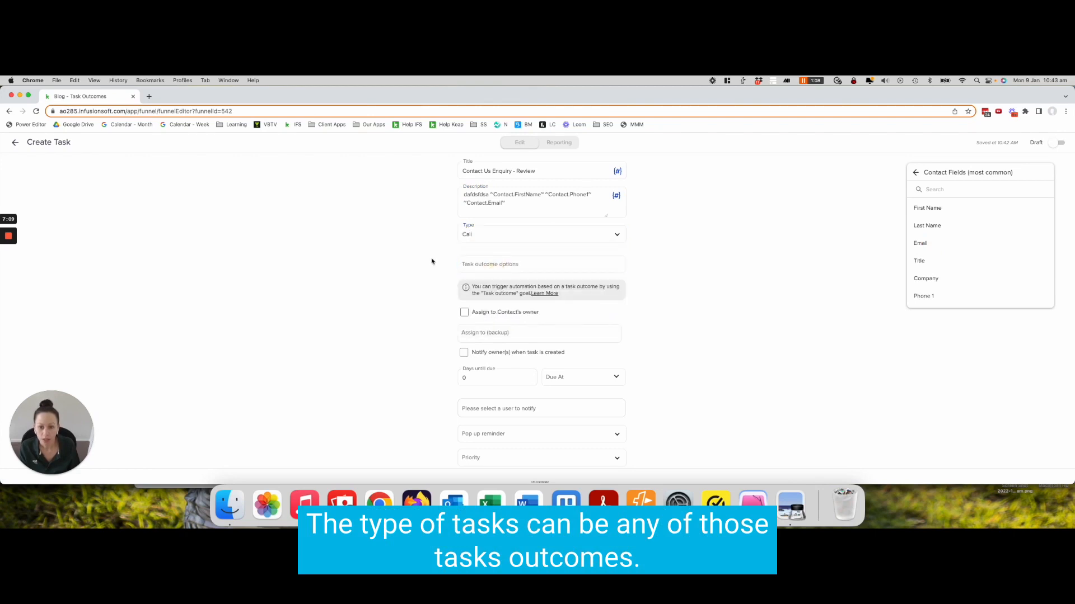
Open the task outcome management page to review existing outcomes, then return to the task
{"action": "left_click", "coordinate": [512, 260]}
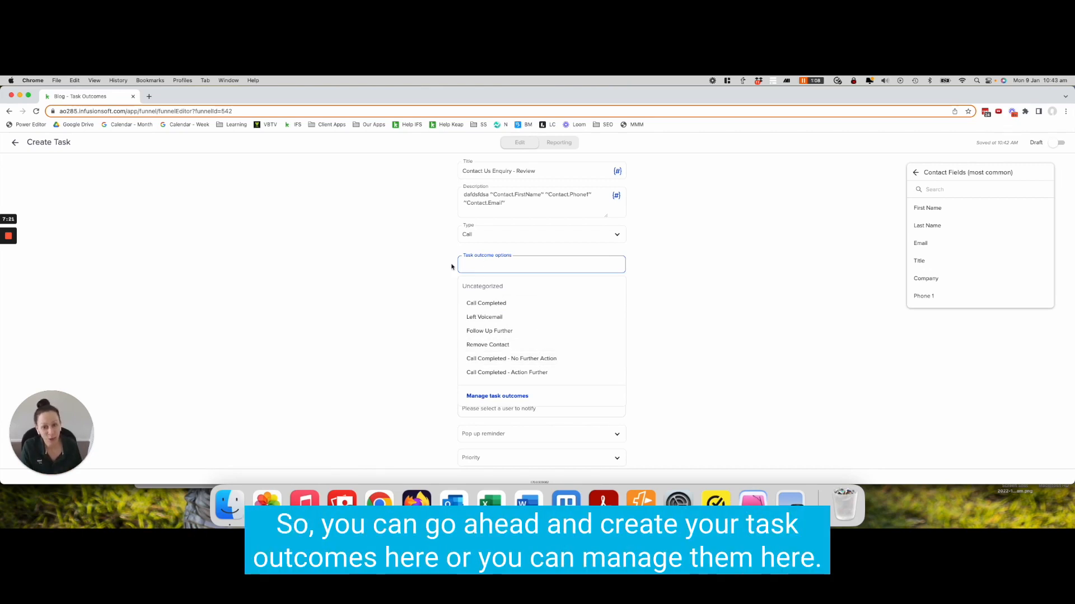
{"action": "left_click", "coordinate": [497, 397]}
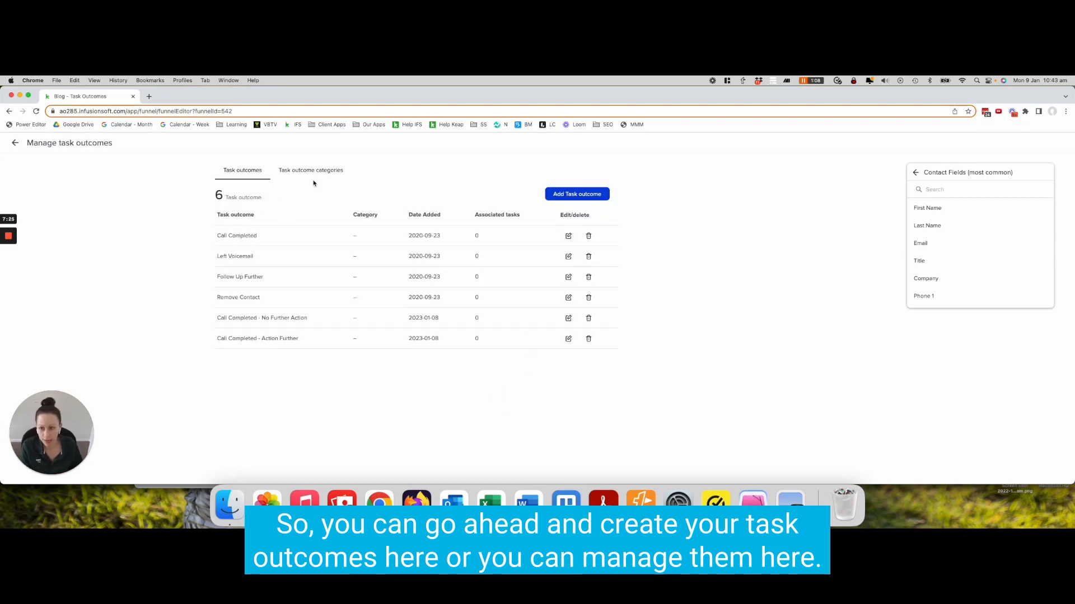
{"action": "left_click", "coordinate": [16, 144]}
Add task outcome options Call Completed - Action Further, Call Completed - No Further Action, Left Voicemail and Remove Contact
{"action": "left_click", "coordinate": [500, 265]}
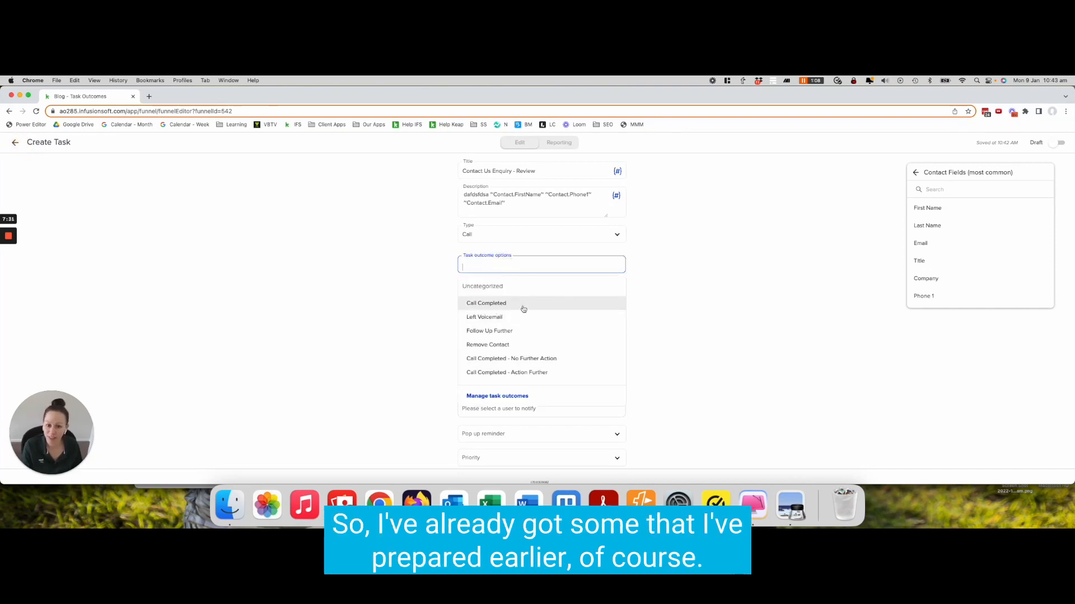
{"action": "left_click", "coordinate": [517, 372]}
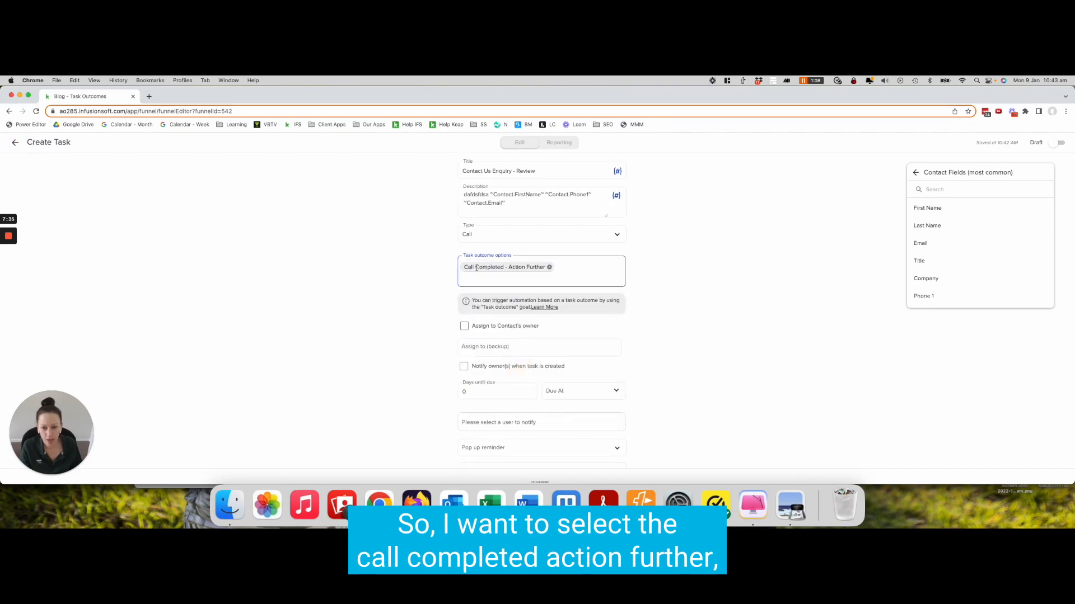
{"action": "left_click", "coordinate": [514, 280]}
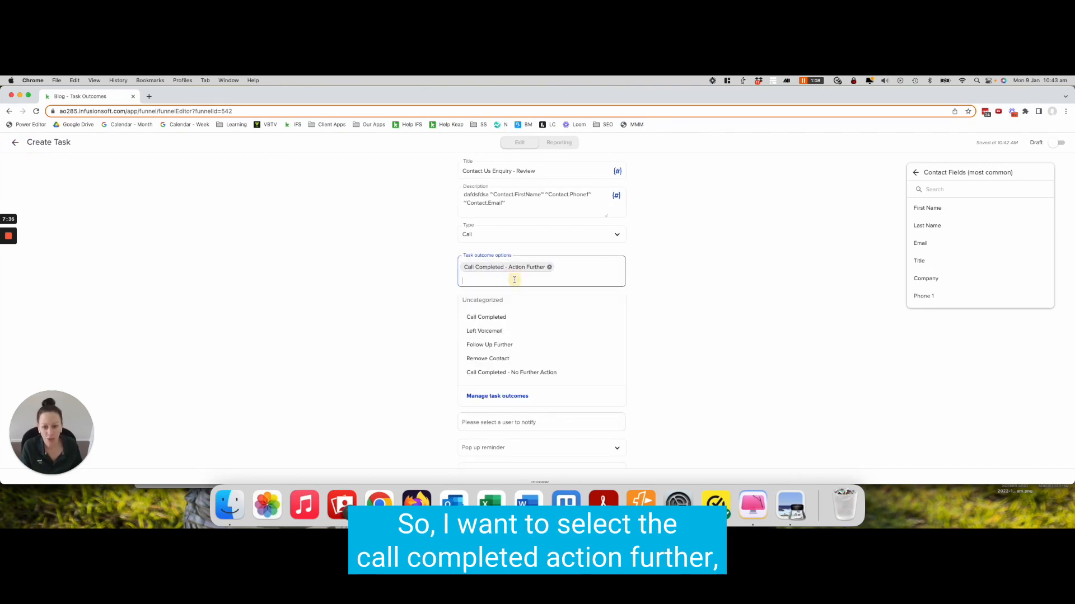
{"action": "left_click", "coordinate": [514, 373]}
{"action": "left_click", "coordinate": [521, 292]}
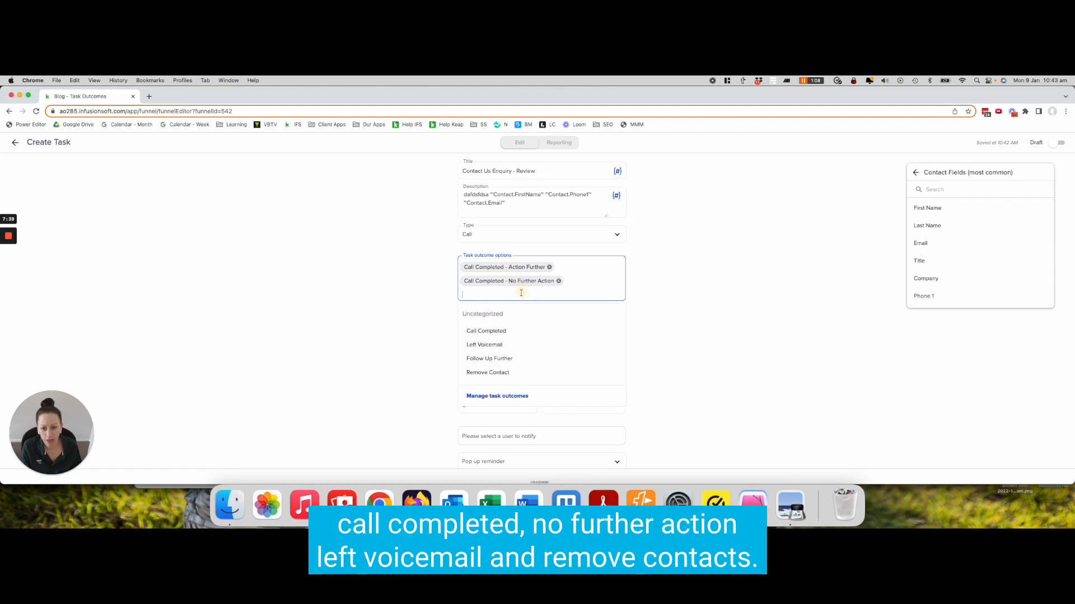
{"action": "left_click", "coordinate": [498, 345]}
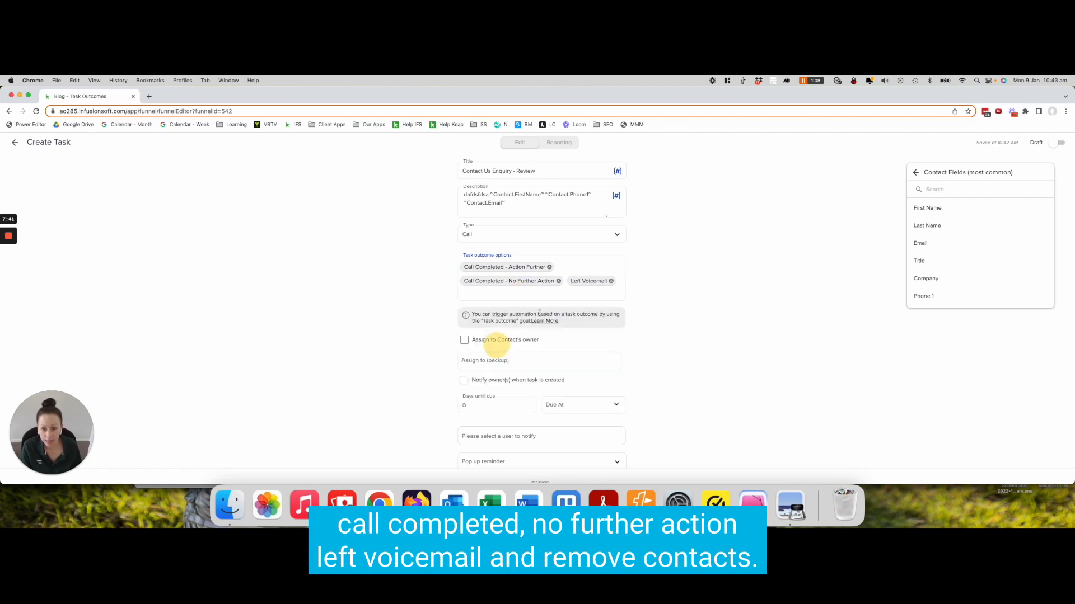
{"action": "left_click", "coordinate": [519, 292]}
{"action": "left_click", "coordinate": [507, 359]}
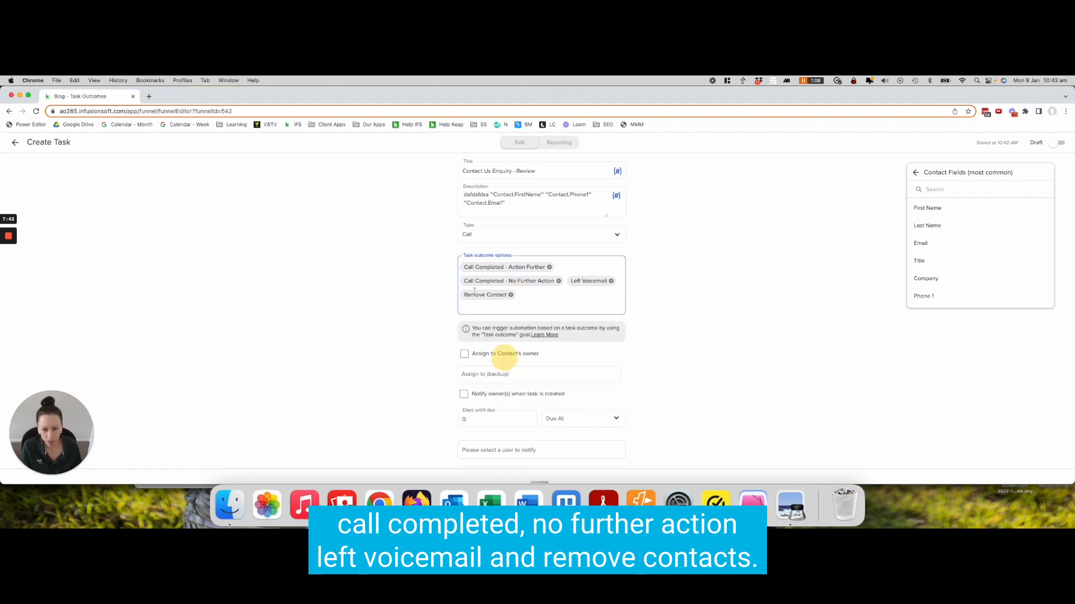
{"action": "left_click", "coordinate": [429, 322]}
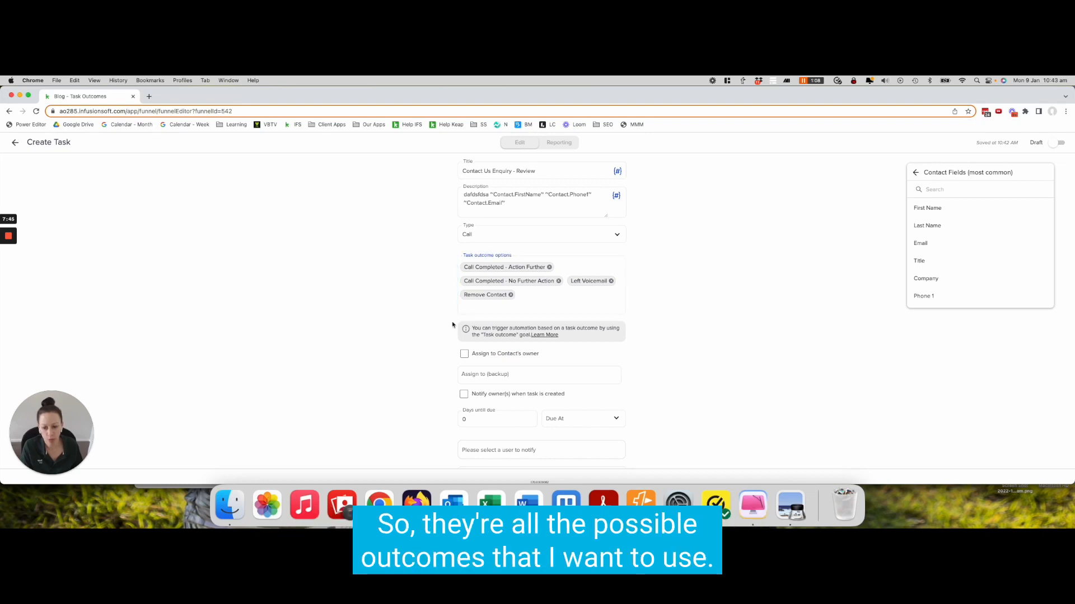
Assign the task's backup user to the first staff member in the list
{"action": "scroll", "coordinate": [517, 342], "scroll_direction": "down", "scroll_amount": 2}
{"action": "left_click", "coordinate": [518, 340]}
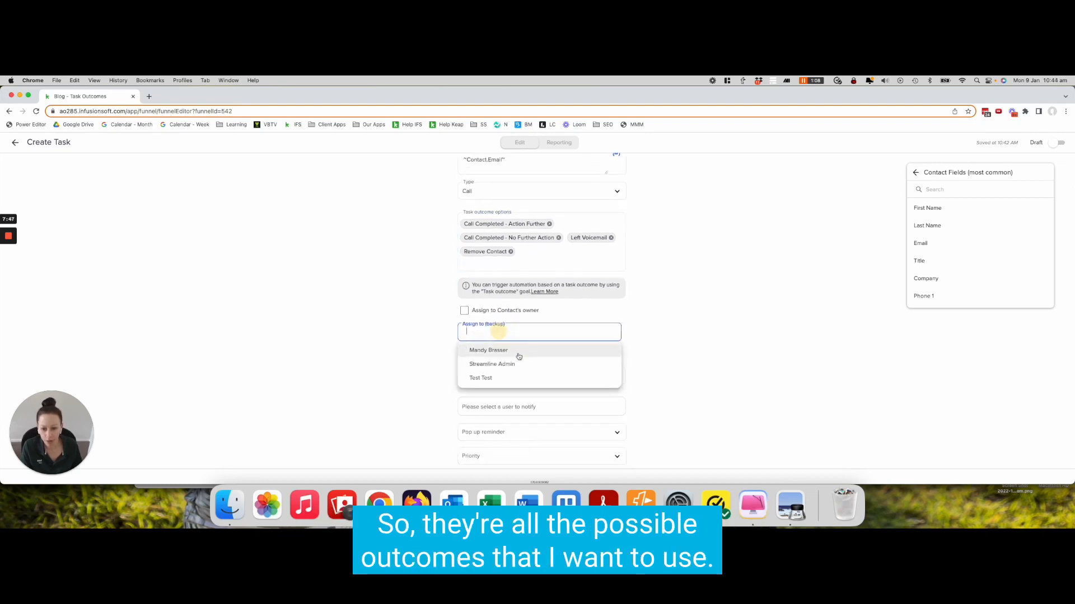
{"action": "left_click", "coordinate": [505, 351]}
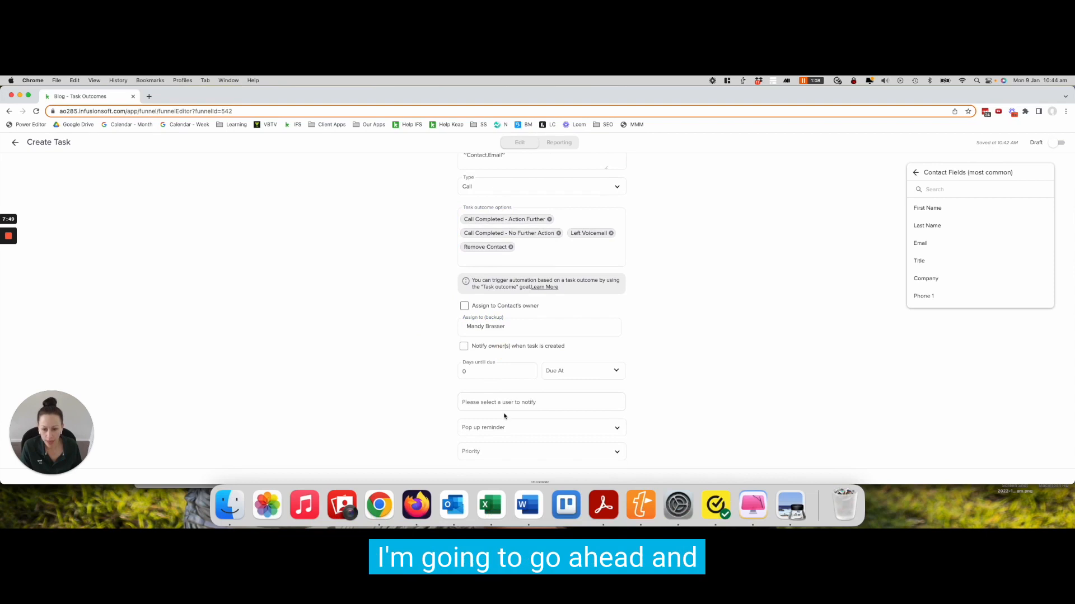
Set the task priority to 1. Critical and switch the task from Draft to Ready
{"action": "left_click", "coordinate": [493, 428]}
{"action": "left_click", "coordinate": [448, 418]}
{"action": "left_click", "coordinate": [495, 458]}
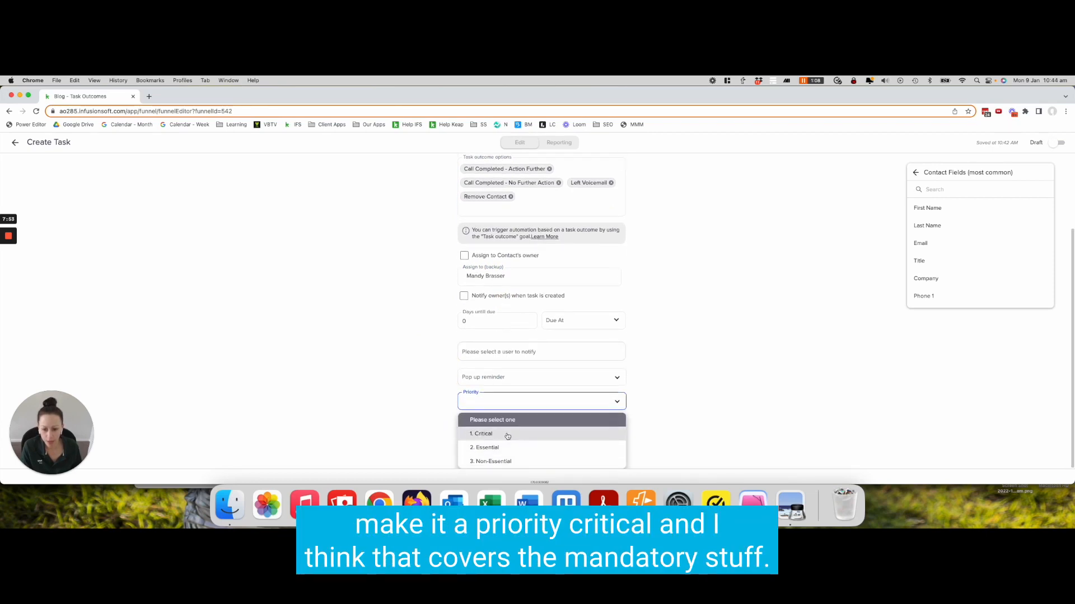
{"action": "left_click", "coordinate": [510, 435]}
{"action": "left_click", "coordinate": [716, 270]}
{"action": "left_click", "coordinate": [1056, 146]}
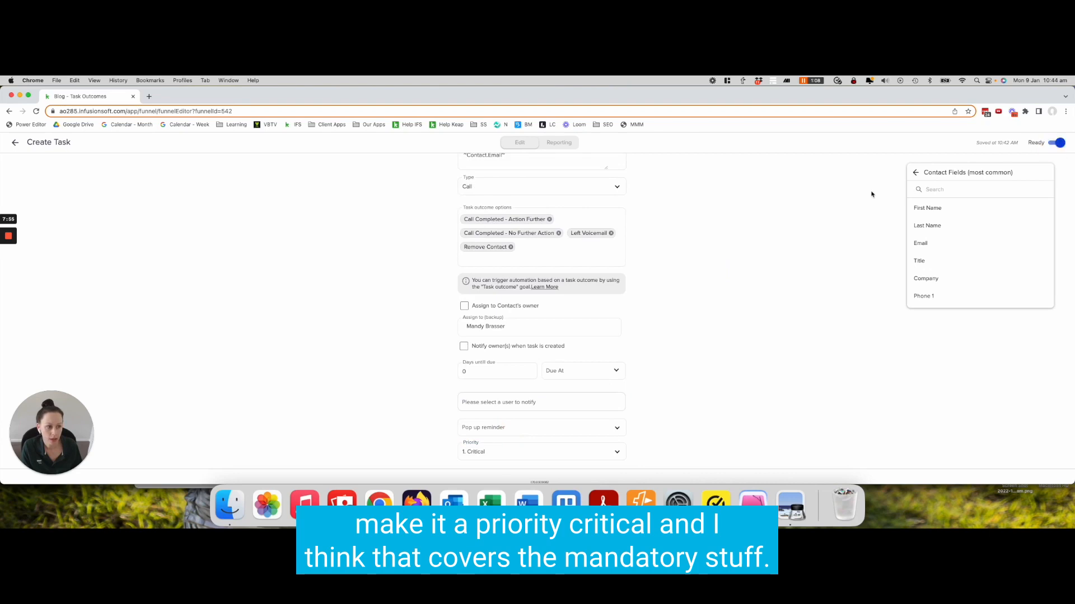
Add a new empty line at the end of the task description
{"action": "scroll", "coordinate": [537, 275], "scroll_direction": "up", "scroll_amount": 2}
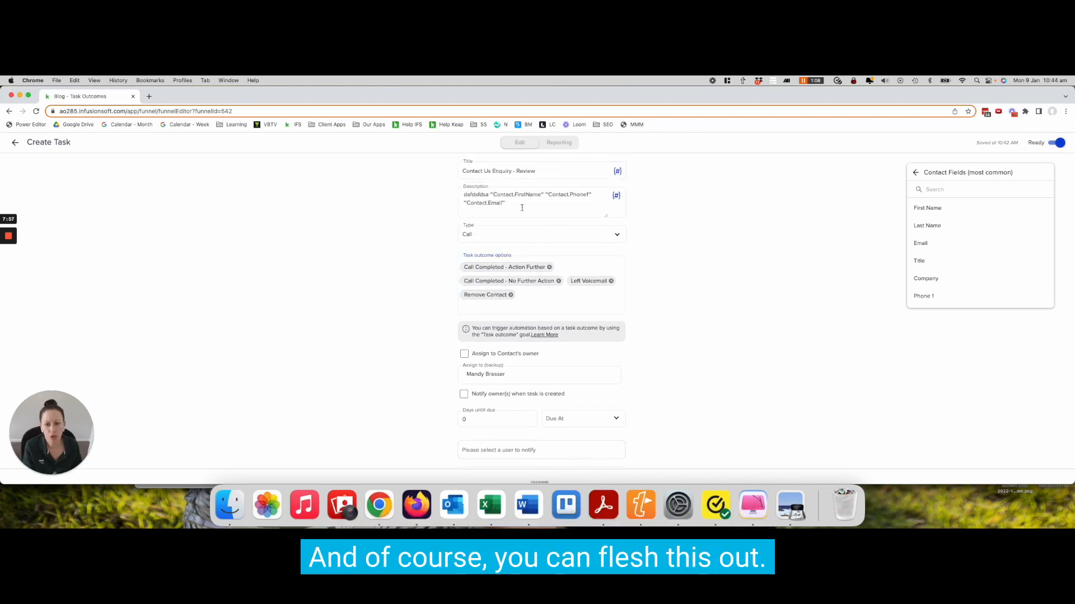
{"action": "left_click", "coordinate": [544, 308]}
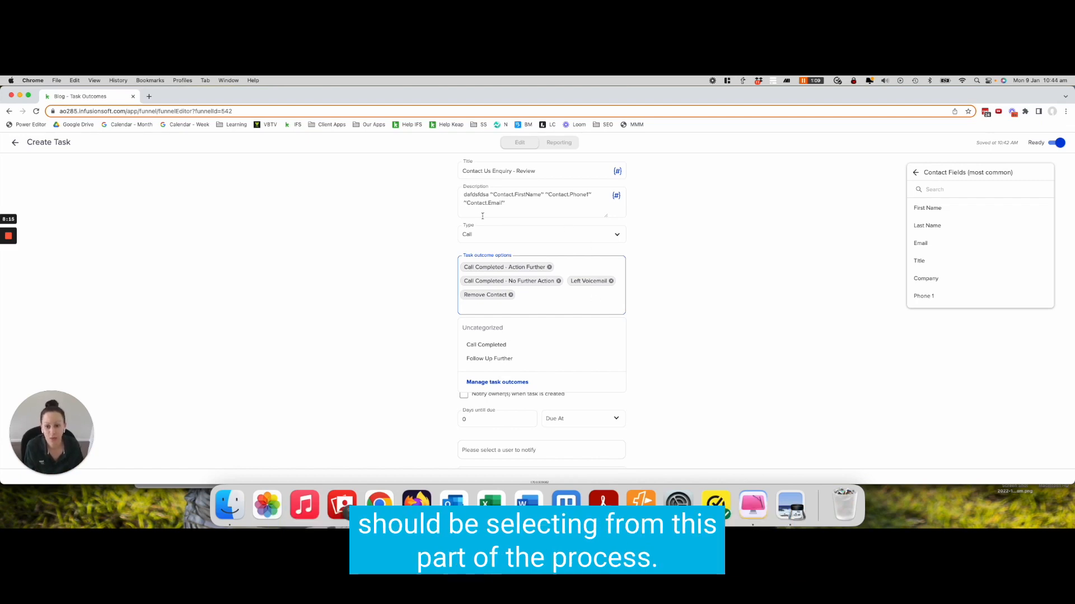
{"action": "left_click", "coordinate": [533, 206]}
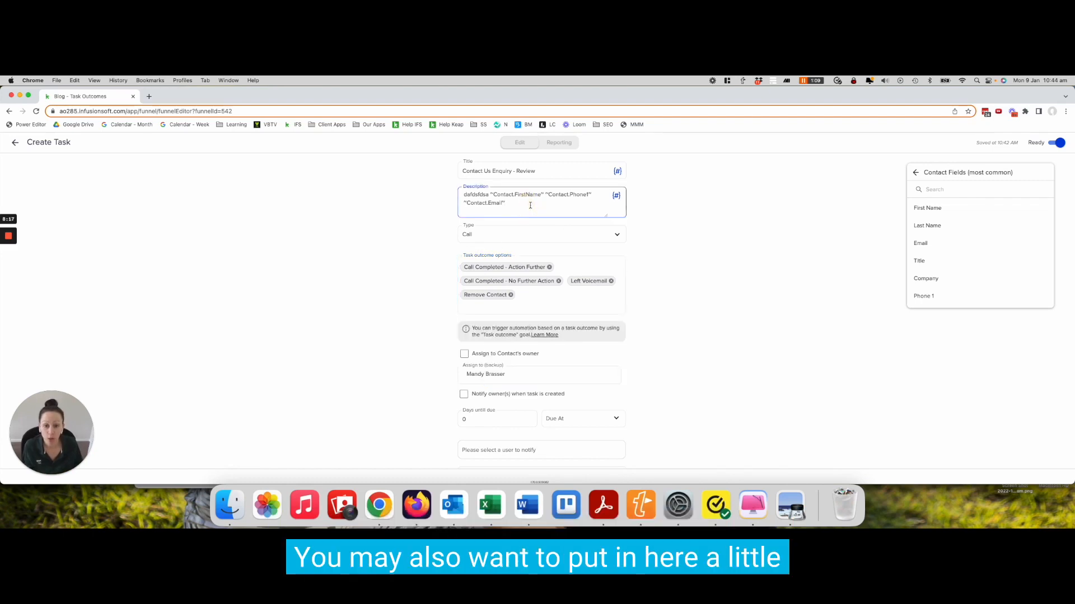
{"action": "key", "text": "Return"}
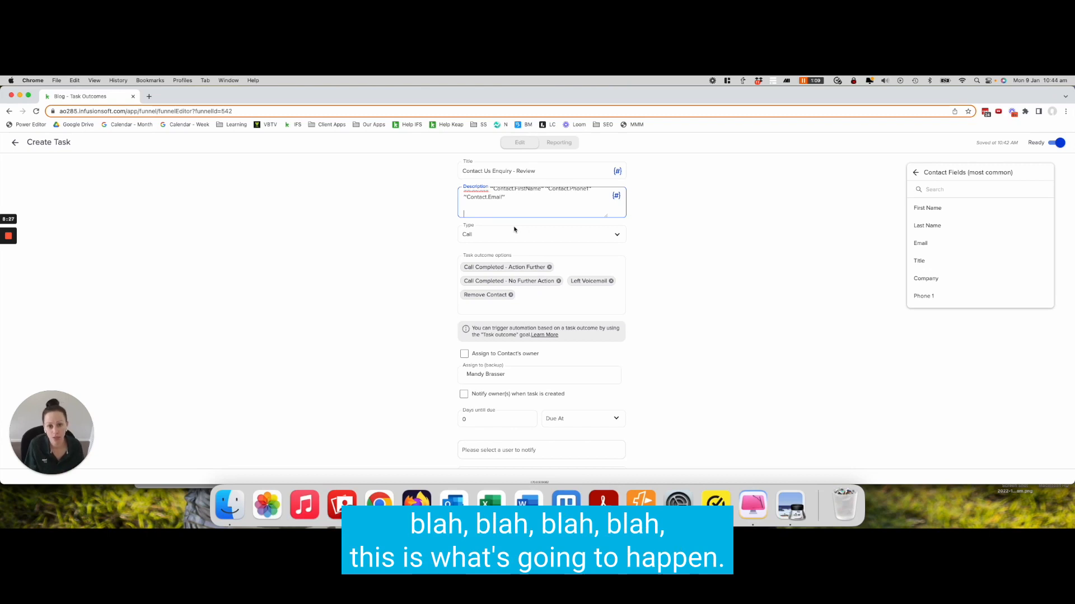
Return to the sequence and delete the old Review Contact Us Form task
{"action": "left_click", "coordinate": [16, 143]}
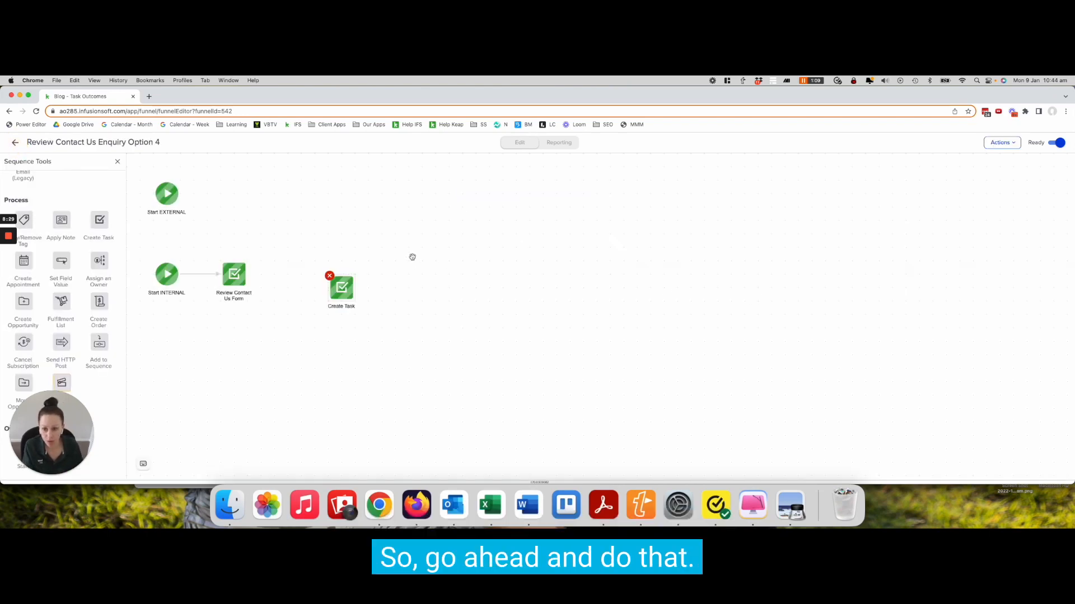
{"action": "left_click", "coordinate": [223, 270]}
{"action": "left_click", "coordinate": [221, 265]}
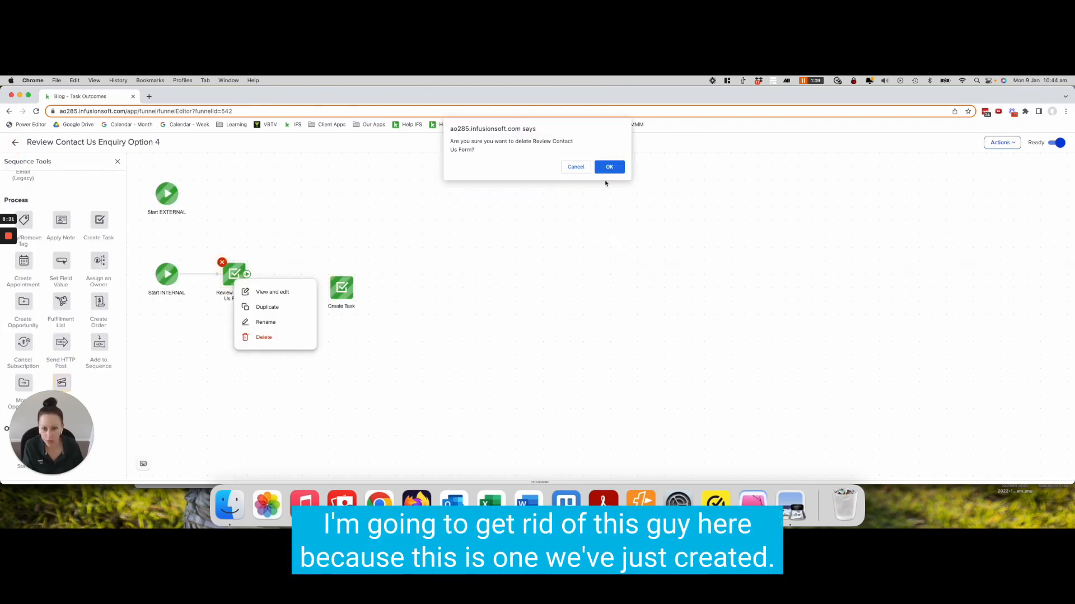
{"action": "left_click", "coordinate": [609, 166]}
Connect the new Create Task element after Start INTERNAL and rename it Contact Us Enquiry Review
{"action": "left_click", "coordinate": [310, 284]}
{"action": "left_click_drag", "start_coordinate": [311, 283], "coordinate": [205, 272]}
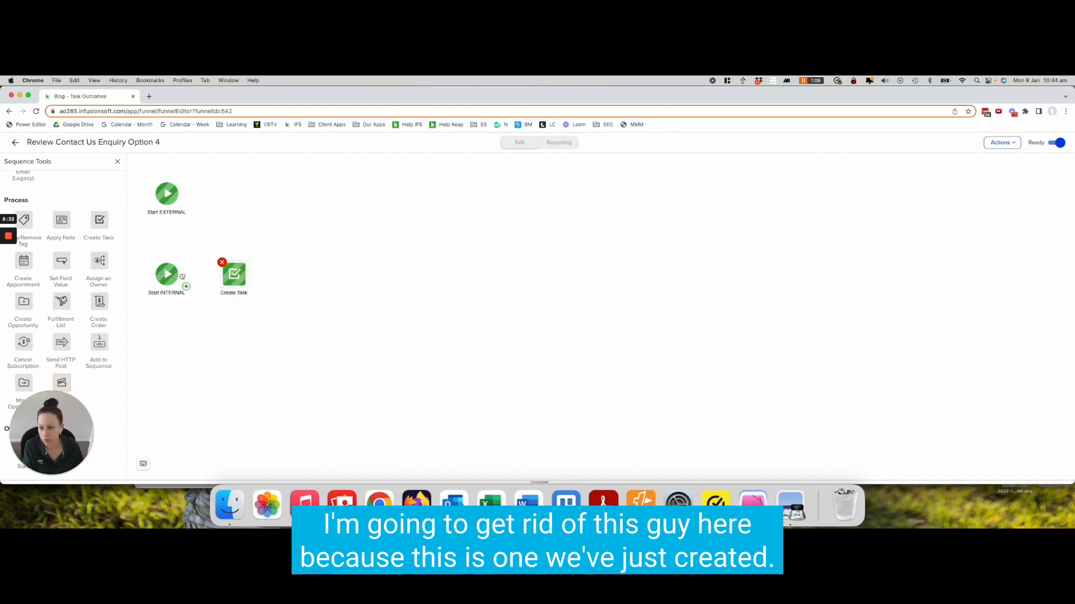
{"action": "double_click", "coordinate": [231, 292]}
{"action": "type", "text": "Contact U"}
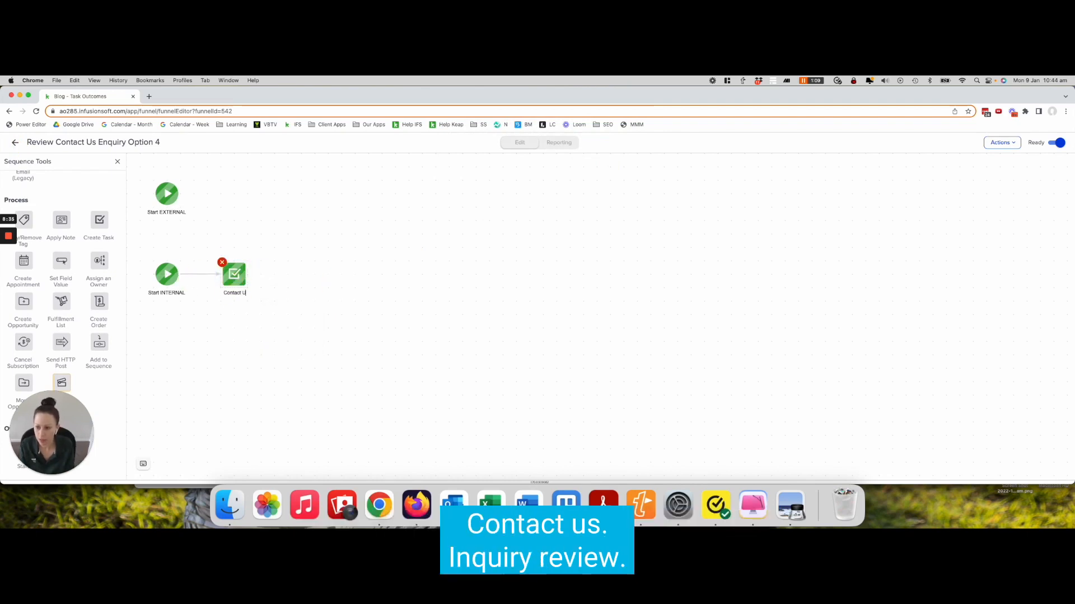
{"action": "type", "text": "s Enquiry Review"}
{"action": "left_click", "coordinate": [511, 306]}
Return to the campaign canvas and bring the Option 4 section into view
{"action": "left_click", "coordinate": [13, 142]}
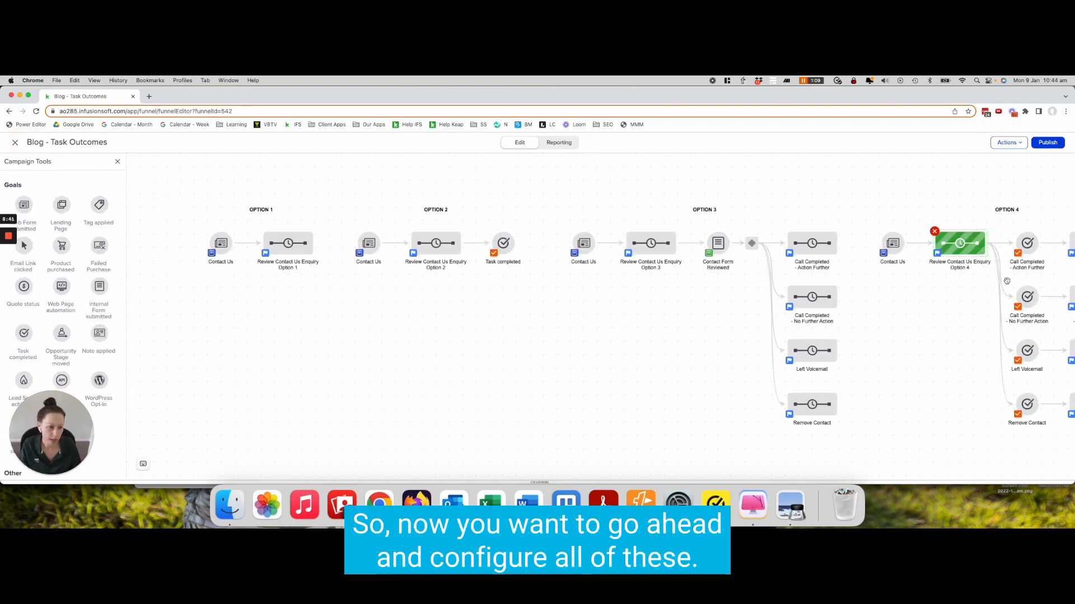
{"action": "left_click_drag", "start_coordinate": [943, 313], "coordinate": [672, 307]}
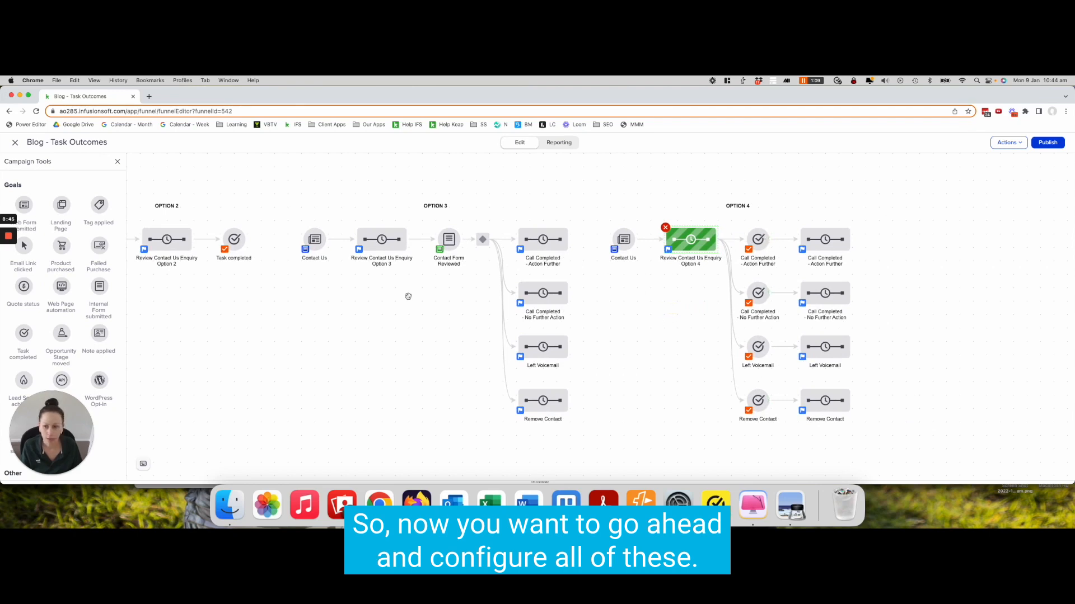
{"action": "scroll", "coordinate": [59, 307], "scroll_direction": "up", "scroll_amount": 2}
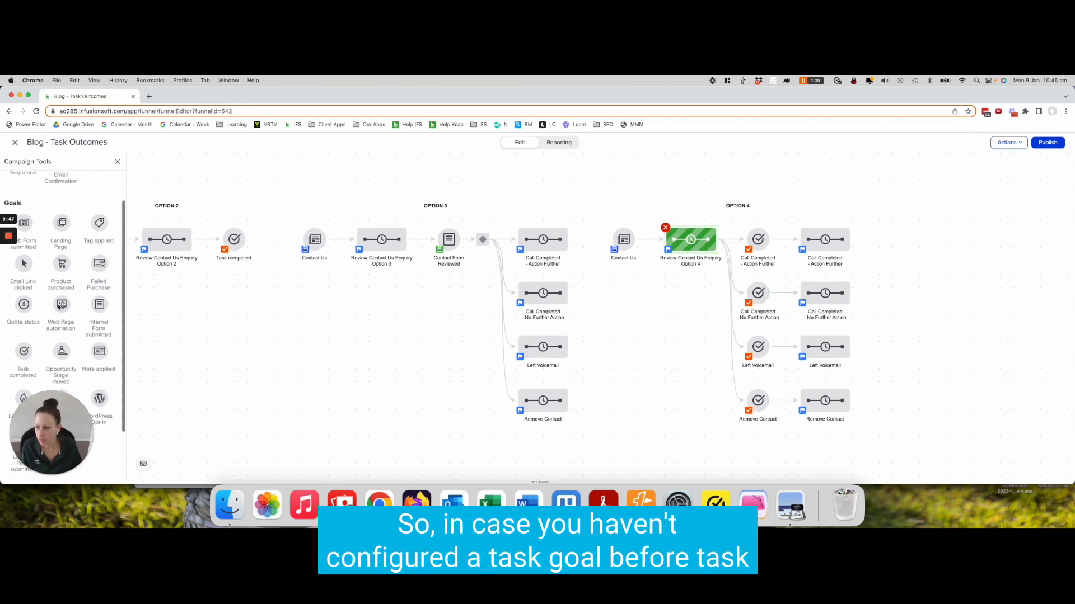
{"action": "scroll", "coordinate": [60, 314], "scroll_direction": "down", "scroll_amount": 2}
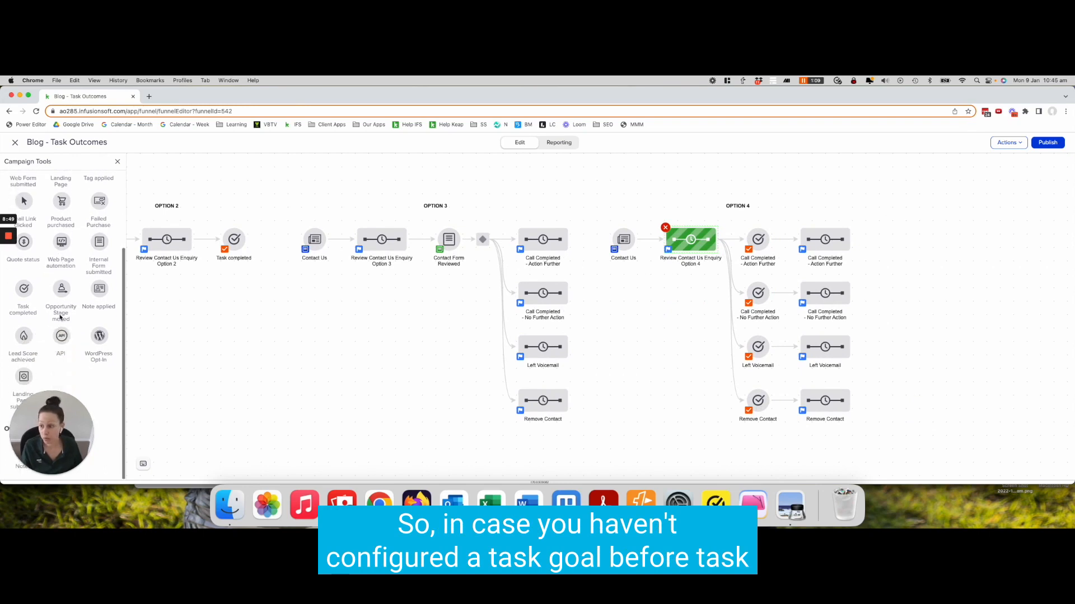
Try to add a Task completed goal beside the Option 4 outcome goals
{"action": "left_click_drag", "start_coordinate": [24, 295], "coordinate": [807, 190]}
{"action": "left_click_drag", "start_coordinate": [727, 234], "coordinate": [823, 186]}
{"action": "left_click", "coordinate": [816, 178]}
{"action": "left_click", "coordinate": [813, 175]}
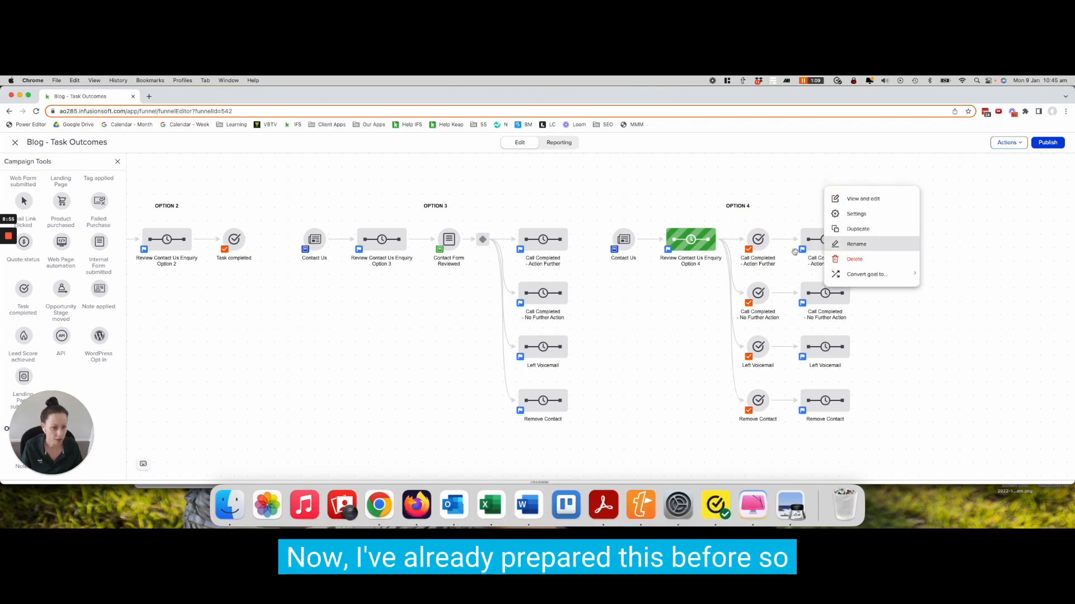
{"action": "left_click", "coordinate": [786, 206]}
{"action": "left_click", "coordinate": [979, 275]}
Open the Call Completed - Action Further goal's task outcome settings, review the task list, and close them
{"action": "left_click", "coordinate": [757, 239]}
{"action": "double_click", "coordinate": [756, 240]}
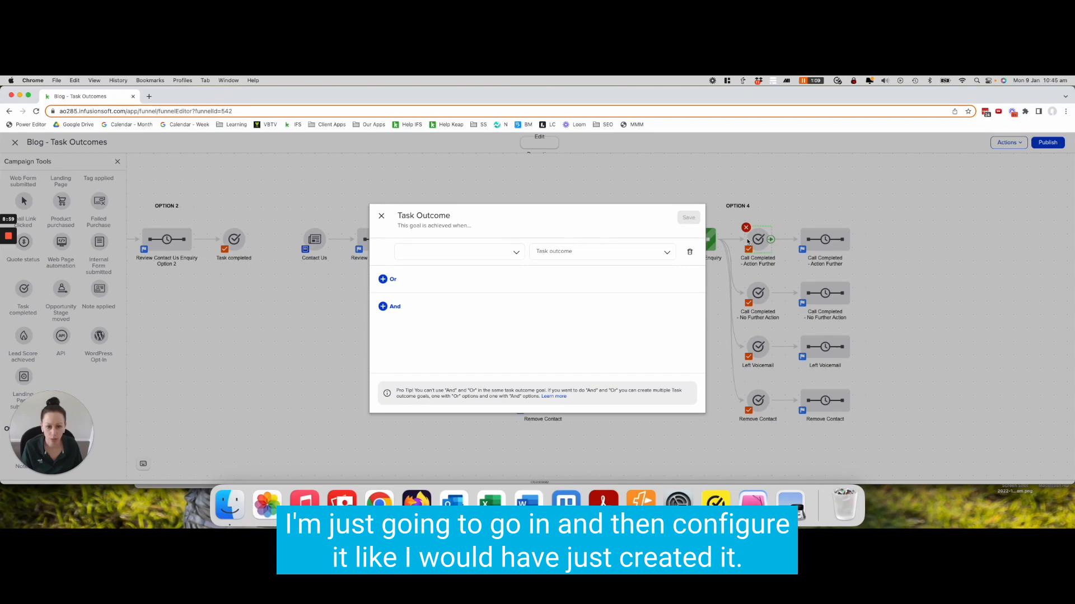
{"action": "left_click", "coordinate": [445, 258]}
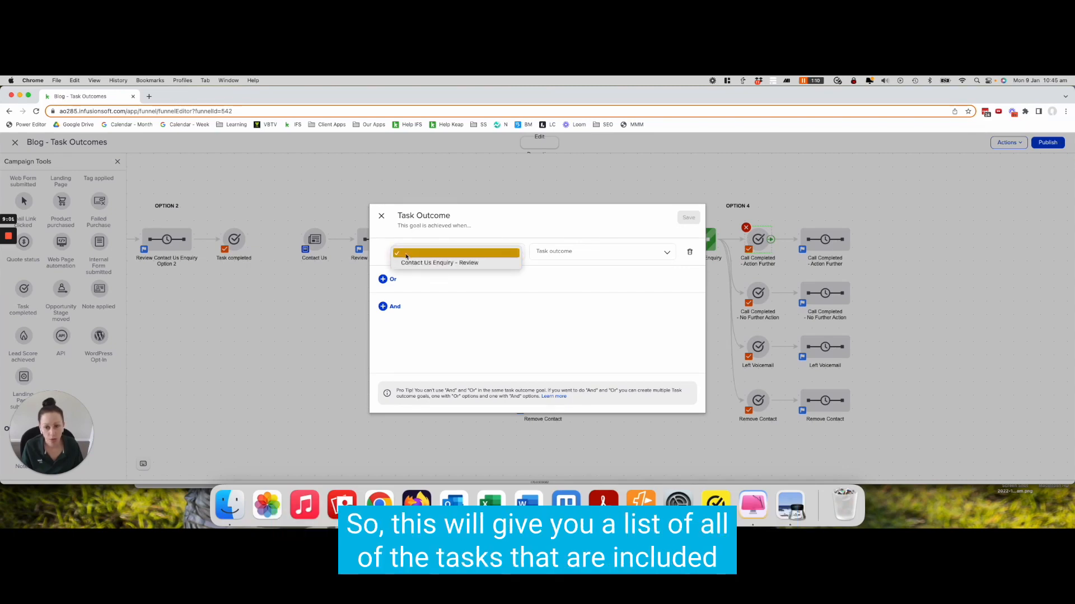
{"action": "left_click", "coordinate": [409, 254]}
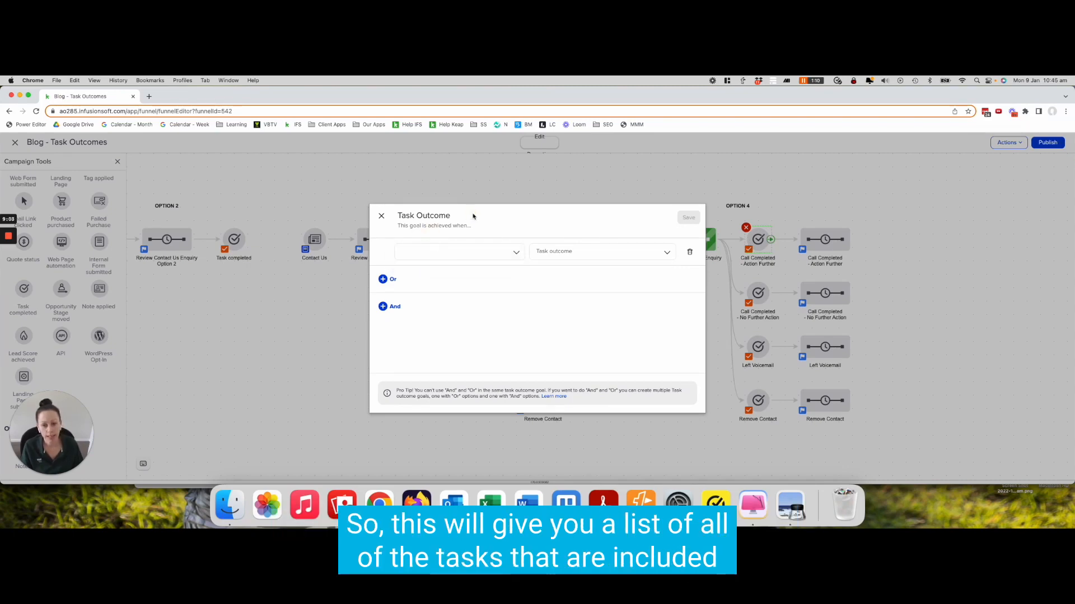
{"action": "left_click", "coordinate": [381, 216]}
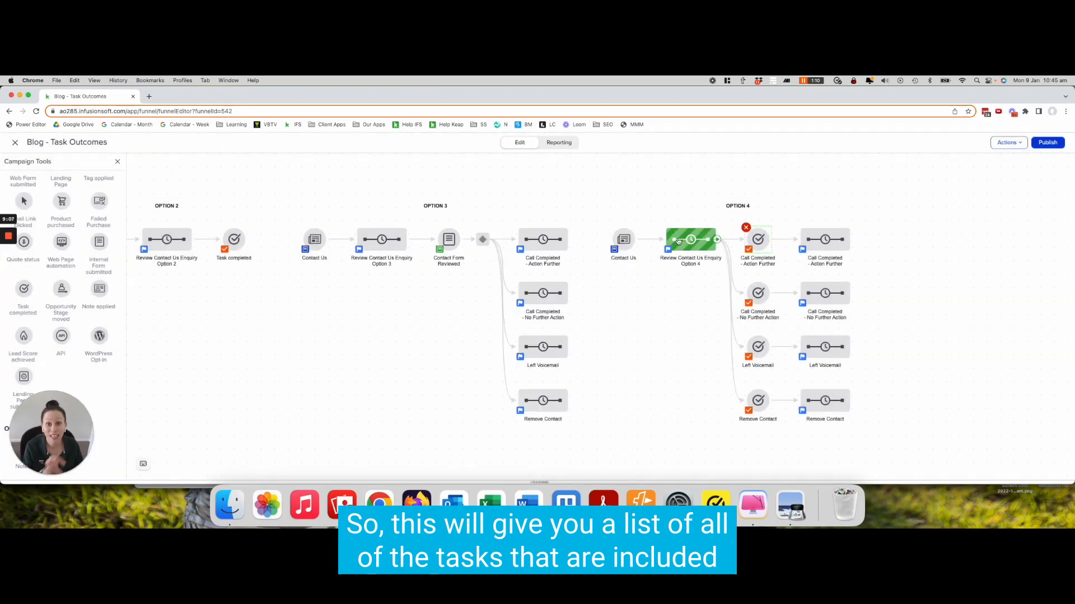
{"action": "right_click", "coordinate": [762, 240]}
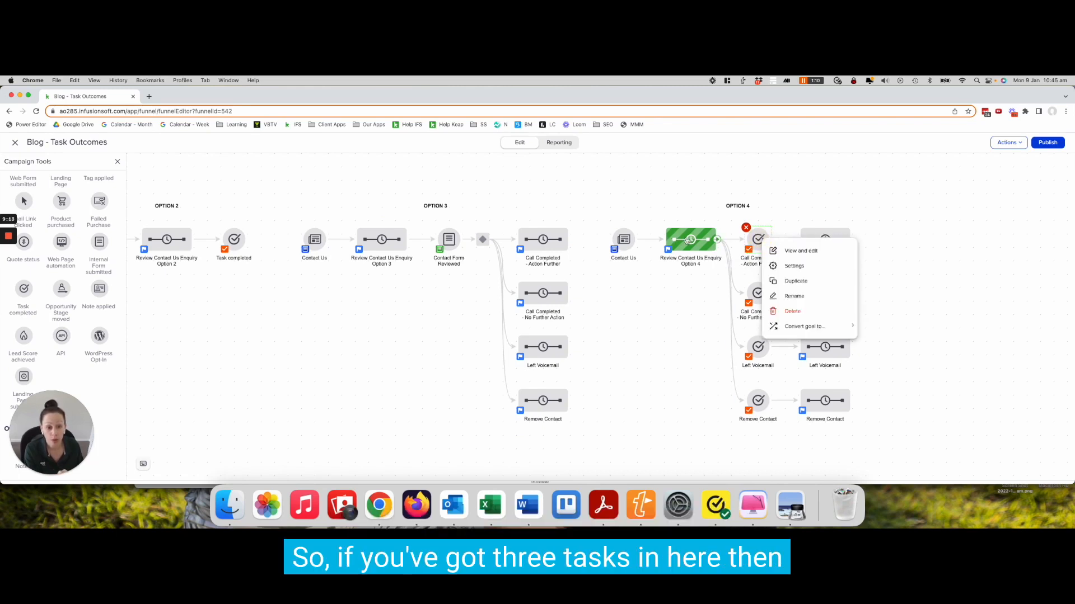
{"action": "left_click", "coordinate": [787, 251]}
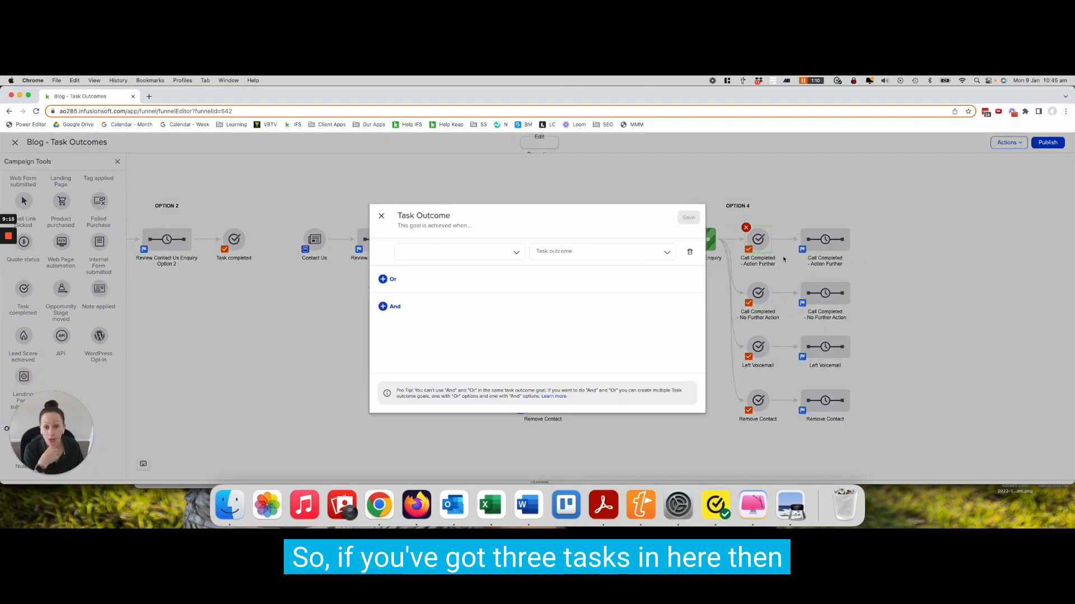
{"action": "left_click", "coordinate": [516, 252]}
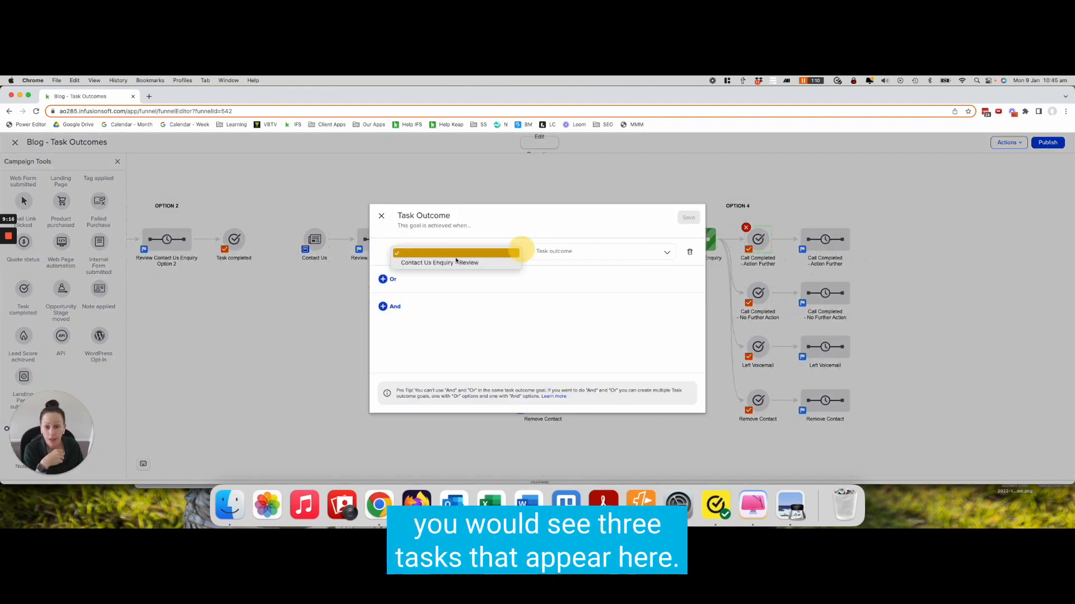
{"action": "left_click", "coordinate": [507, 264]}
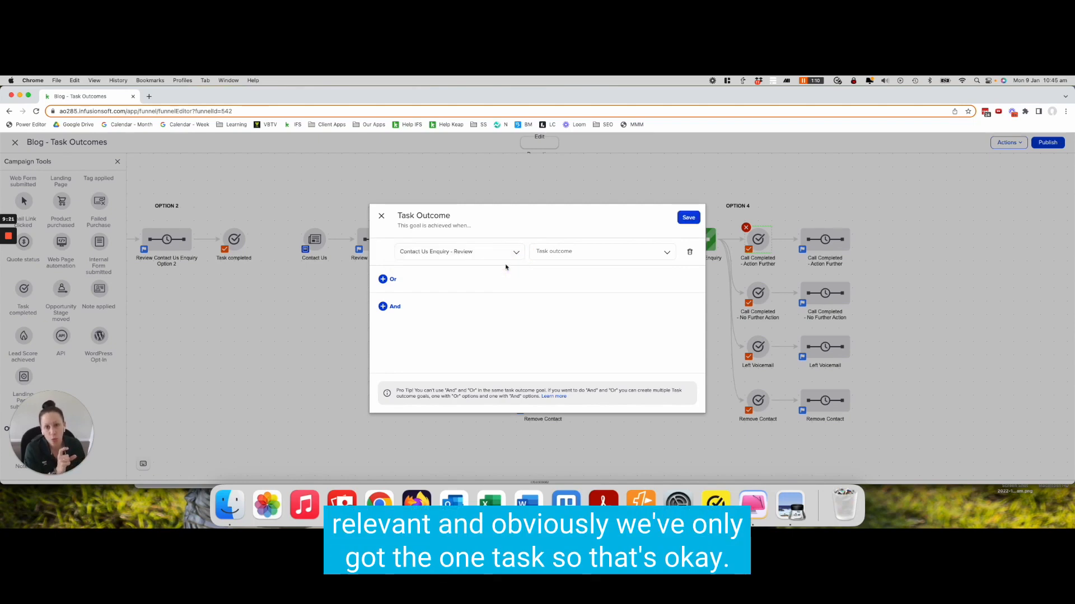
{"action": "left_click", "coordinate": [551, 254]}
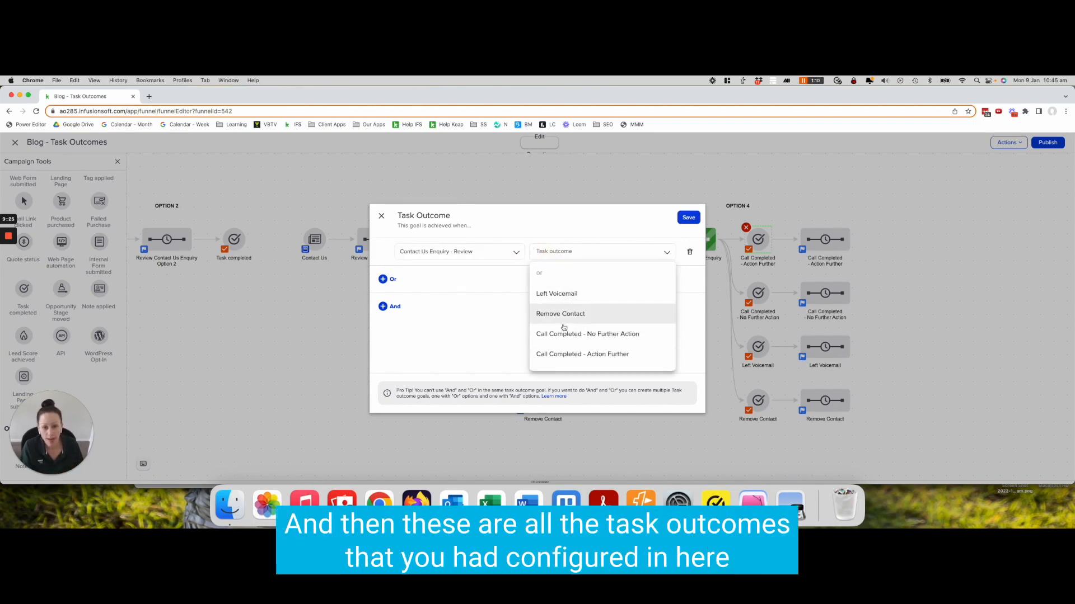
{"action": "left_click", "coordinate": [382, 216]}
Open the Review Contact Us Enquiry Option 4 sequence to check its task, then return to the campaign
{"action": "left_click", "coordinate": [693, 242]}
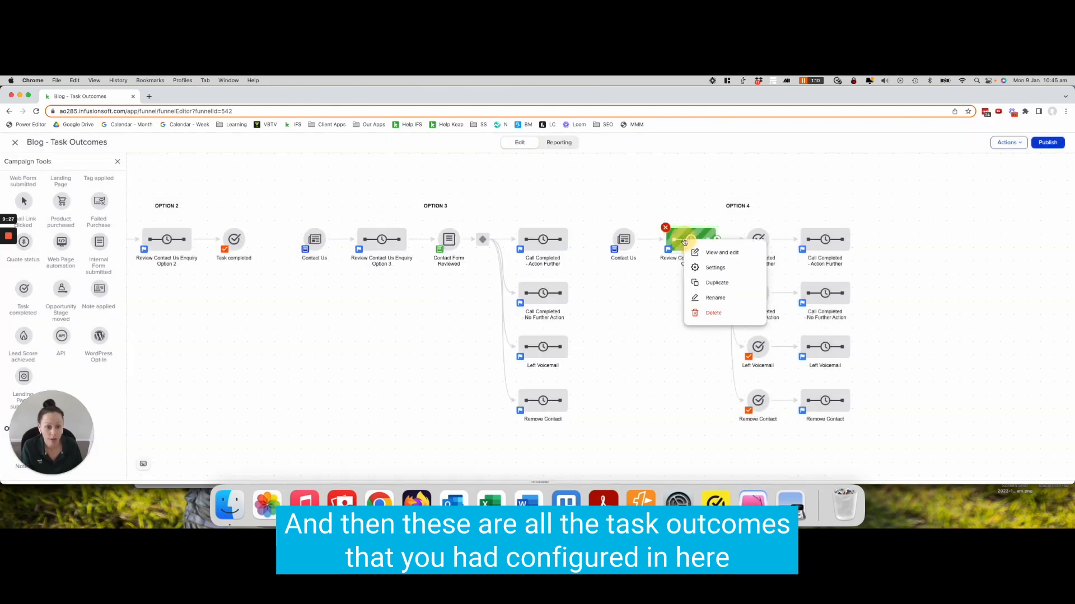
{"action": "left_click", "coordinate": [722, 249]}
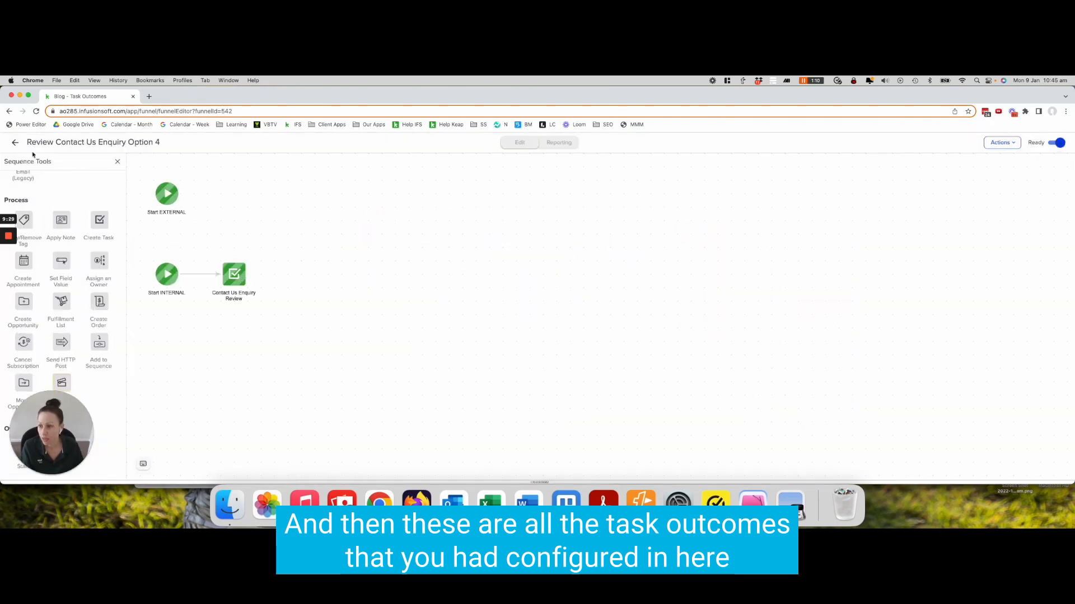
{"action": "left_click", "coordinate": [15, 143]}
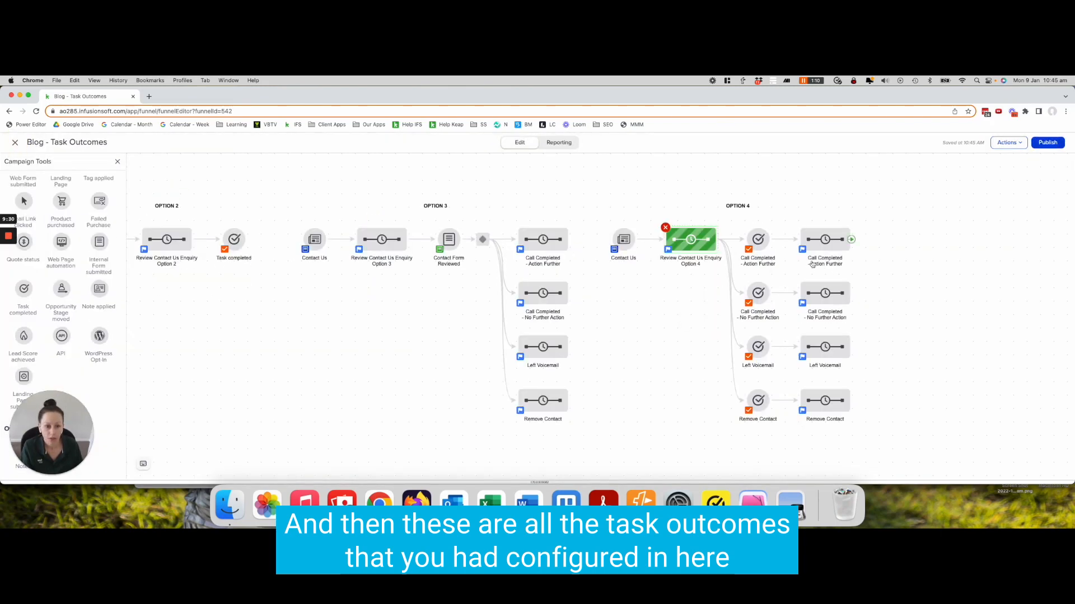
Configure the Call Completed - Action Further goal for task Contact Us Enquiry - Review with outcome Call Completed - Action Further
{"action": "double_click", "coordinate": [757, 240]}
{"action": "left_click", "coordinate": [493, 254]}
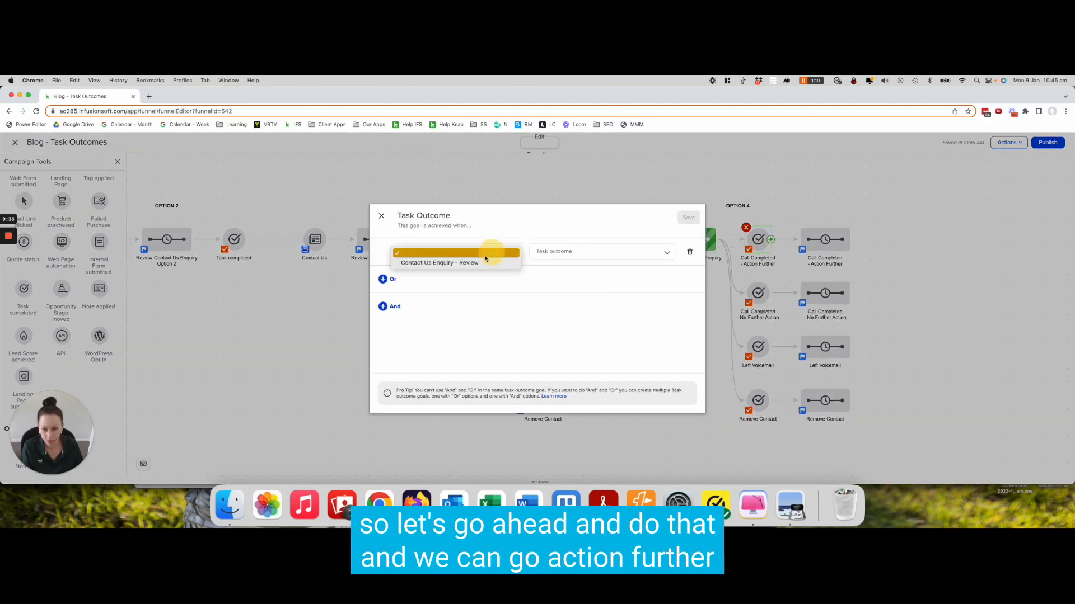
{"action": "left_click", "coordinate": [569, 252]}
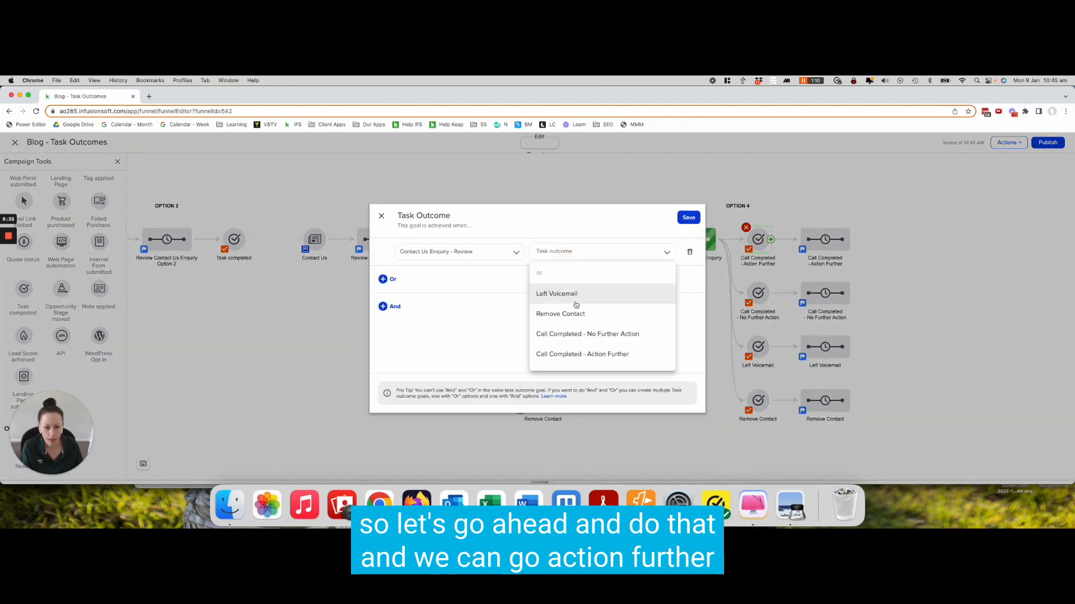
{"action": "left_click", "coordinate": [610, 354]}
{"action": "left_click", "coordinate": [687, 218]}
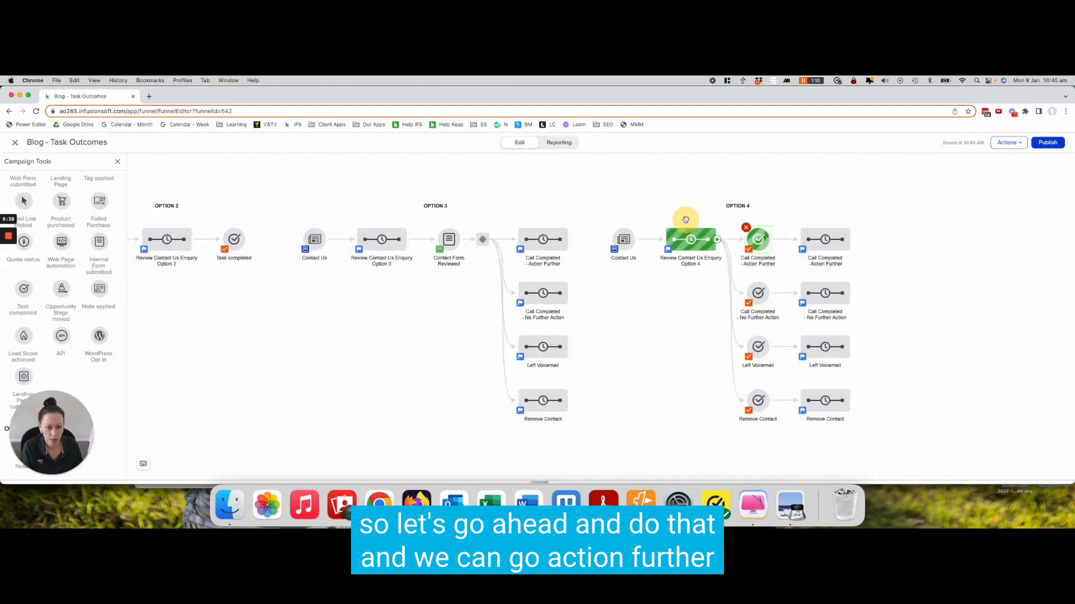
Configure the Call Completed - No Further Action goal for task Contact Us Enquiry - Review with outcome Call Completed - No Further Action
{"action": "double_click", "coordinate": [767, 307]}
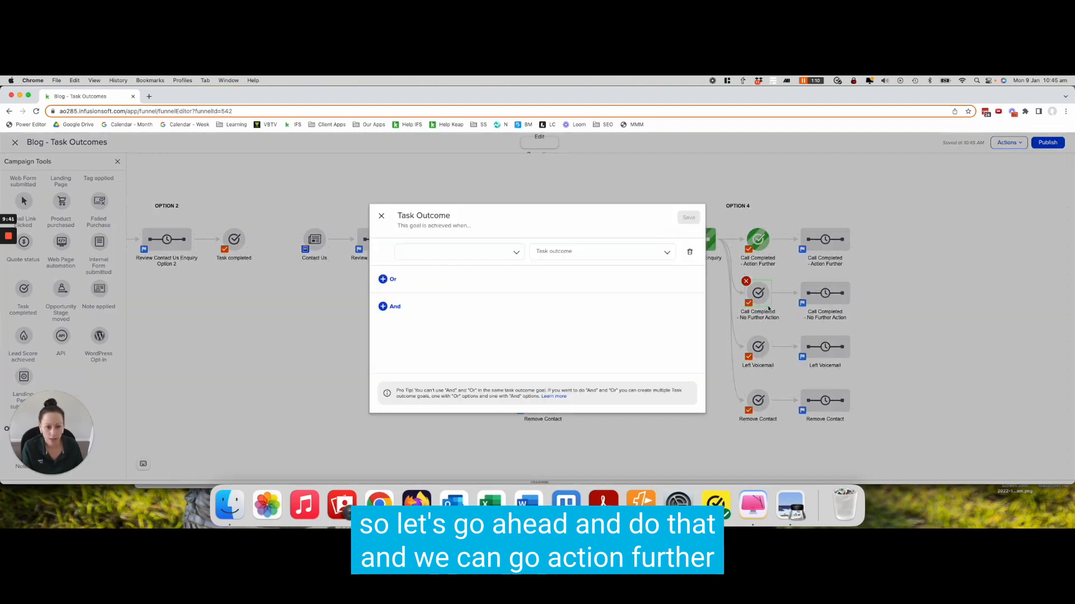
{"action": "left_click", "coordinate": [473, 250]}
{"action": "left_click", "coordinate": [456, 260]}
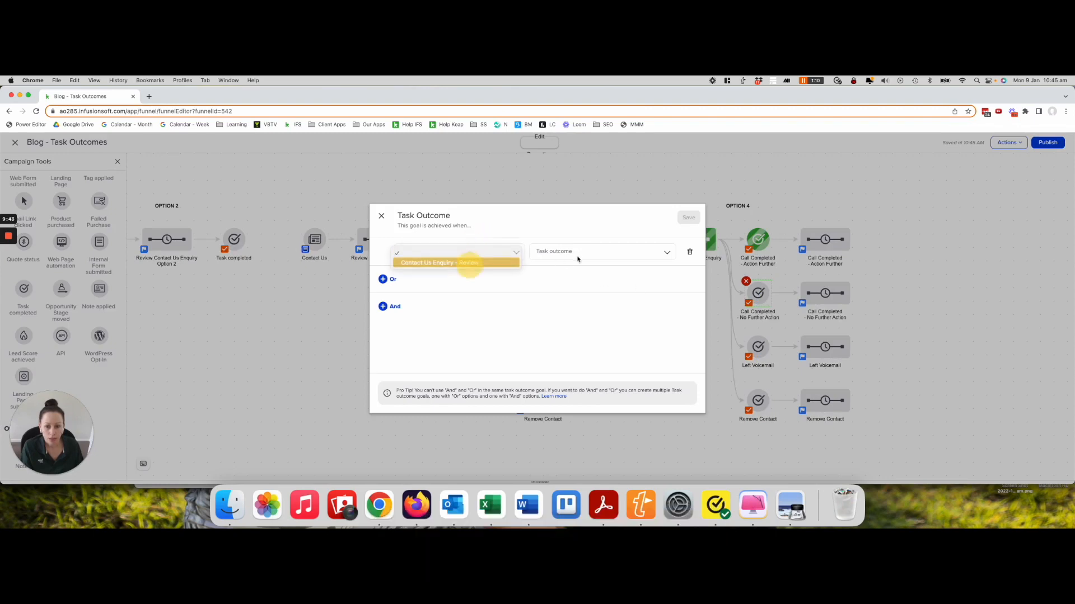
{"action": "left_click", "coordinate": [579, 255]}
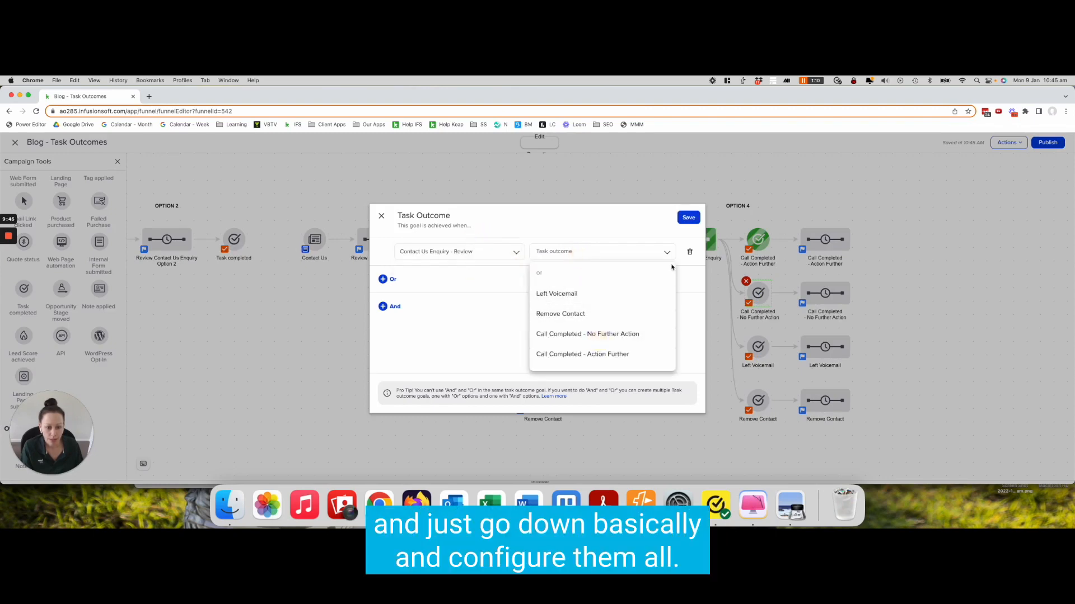
{"action": "left_click", "coordinate": [600, 248]}
{"action": "left_click", "coordinate": [598, 334]}
{"action": "left_click", "coordinate": [688, 217]}
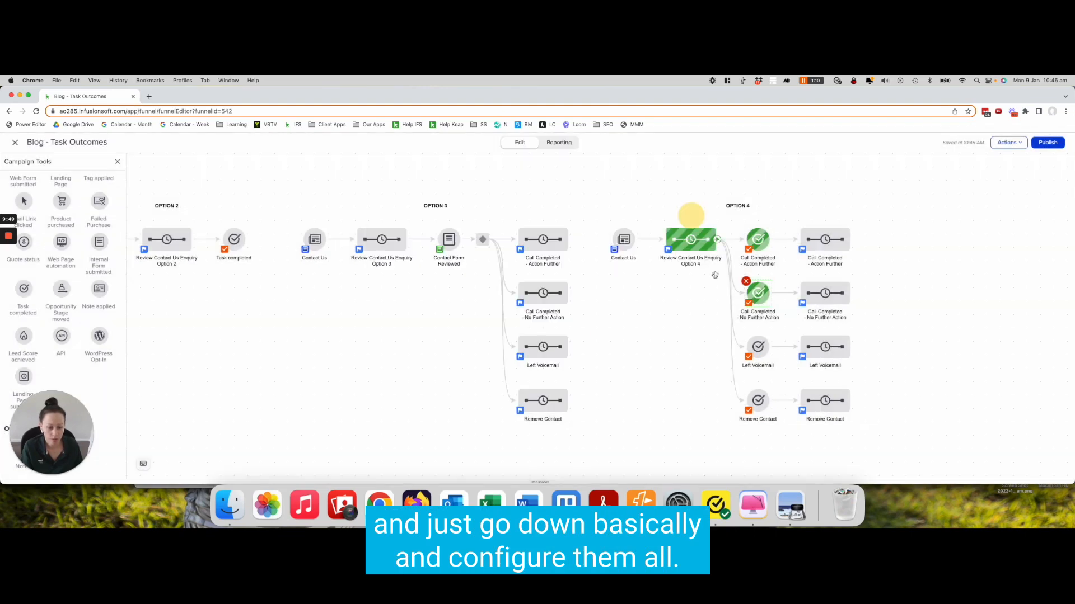
Configure the Left Voicemail goal for task Contact Us Enquiry - Review with outcome Left Voicemail
{"action": "left_click", "coordinate": [758, 348]}
{"action": "double_click", "coordinate": [744, 343]}
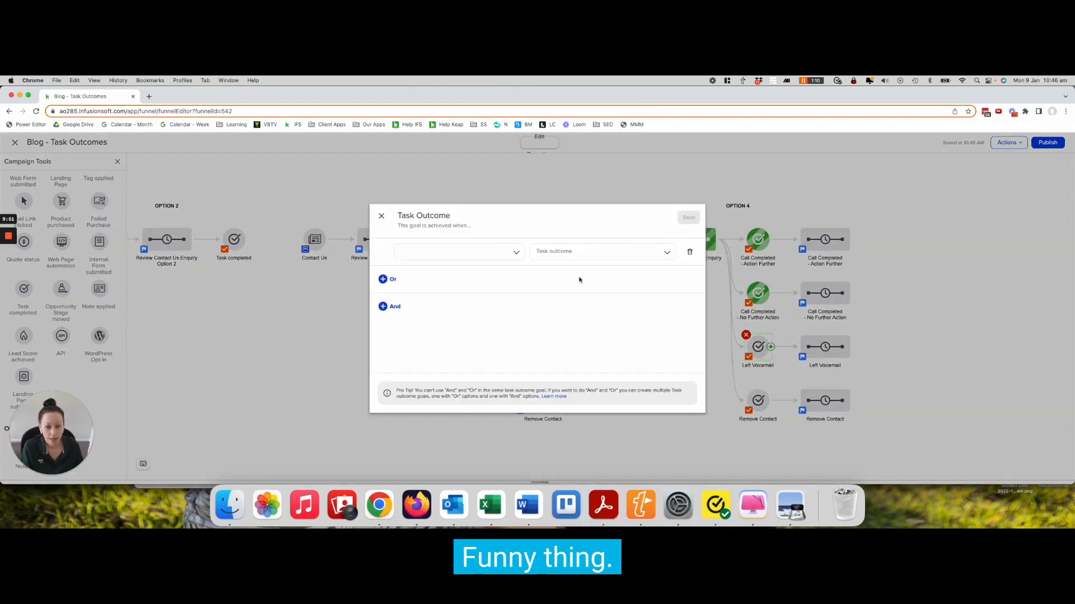
{"action": "left_click", "coordinate": [490, 255]}
{"action": "left_click", "coordinate": [489, 265]}
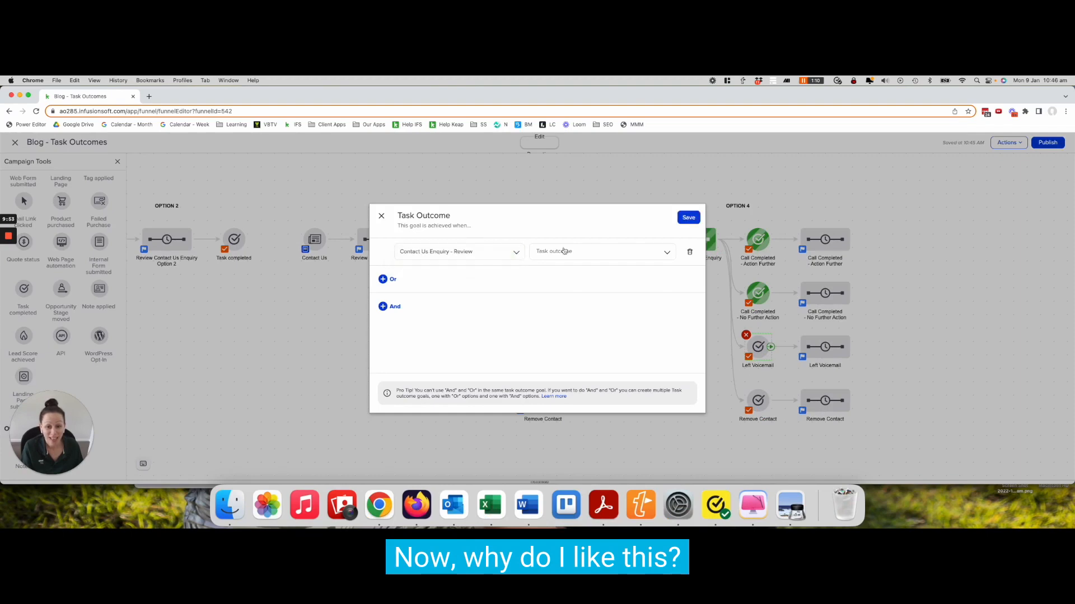
{"action": "left_click", "coordinate": [562, 250]}
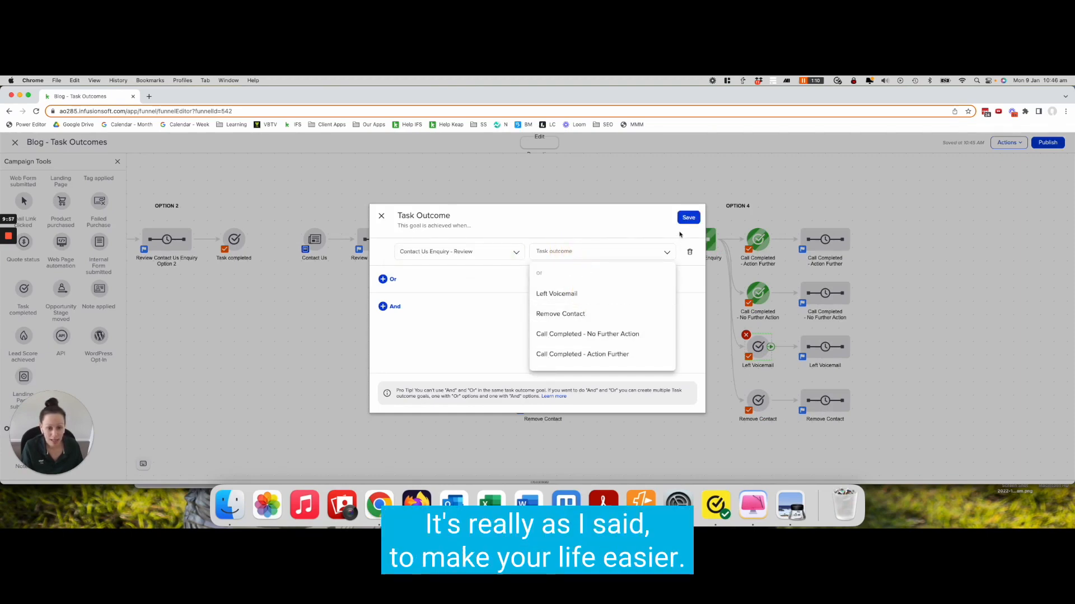
{"action": "left_click", "coordinate": [577, 295]}
{"action": "left_click", "coordinate": [688, 217]}
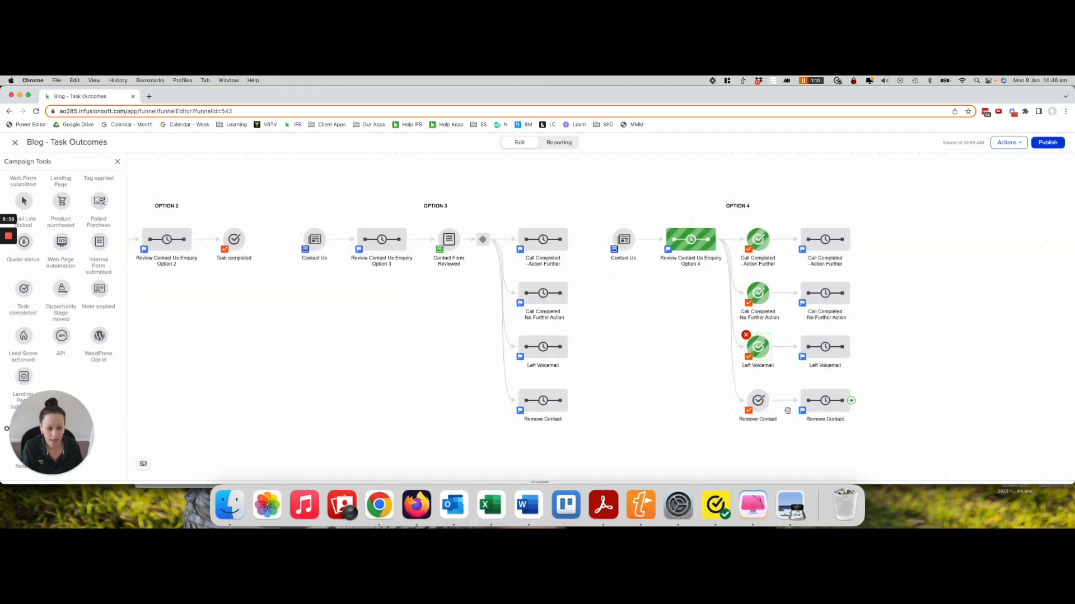
Configure the Remove Contact goal for task Contact Us Enquiry - Review with outcome Remove Contact
{"action": "left_click", "coordinate": [761, 400]}
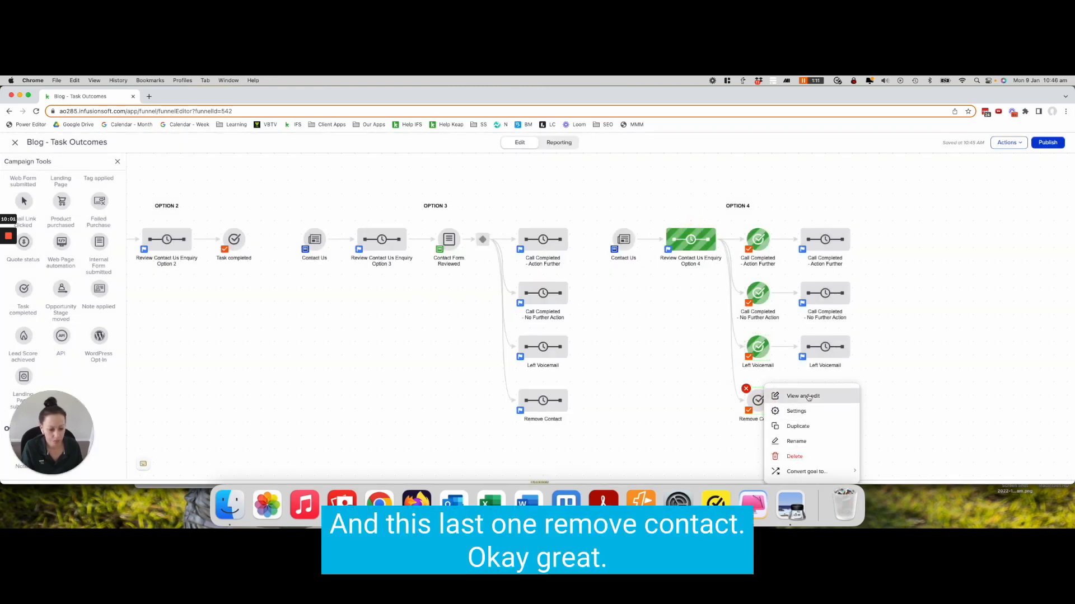
{"action": "left_click", "coordinate": [755, 401]}
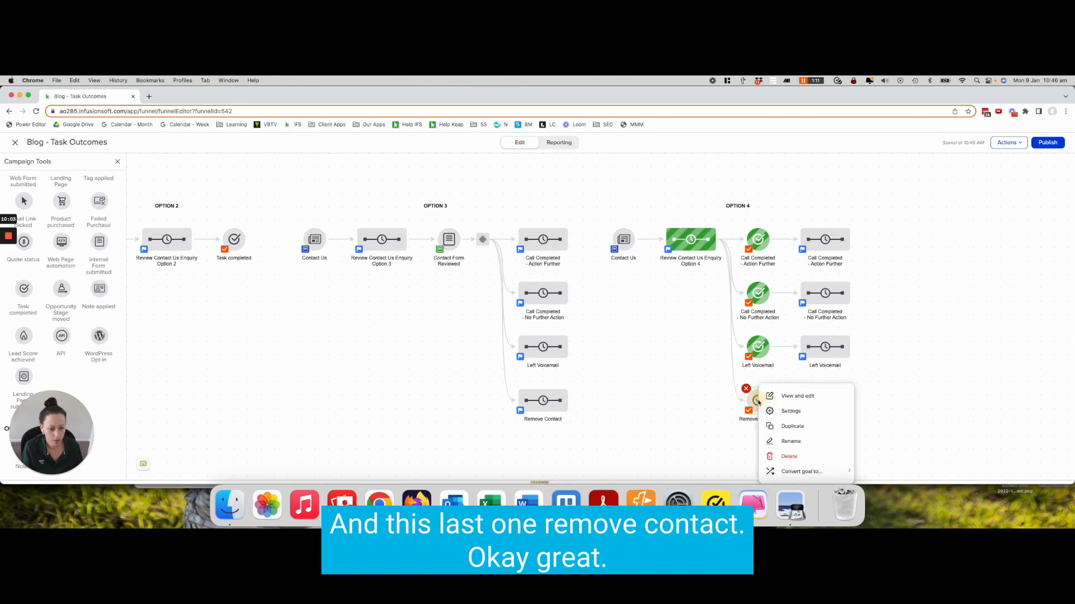
{"action": "left_click", "coordinate": [779, 396]}
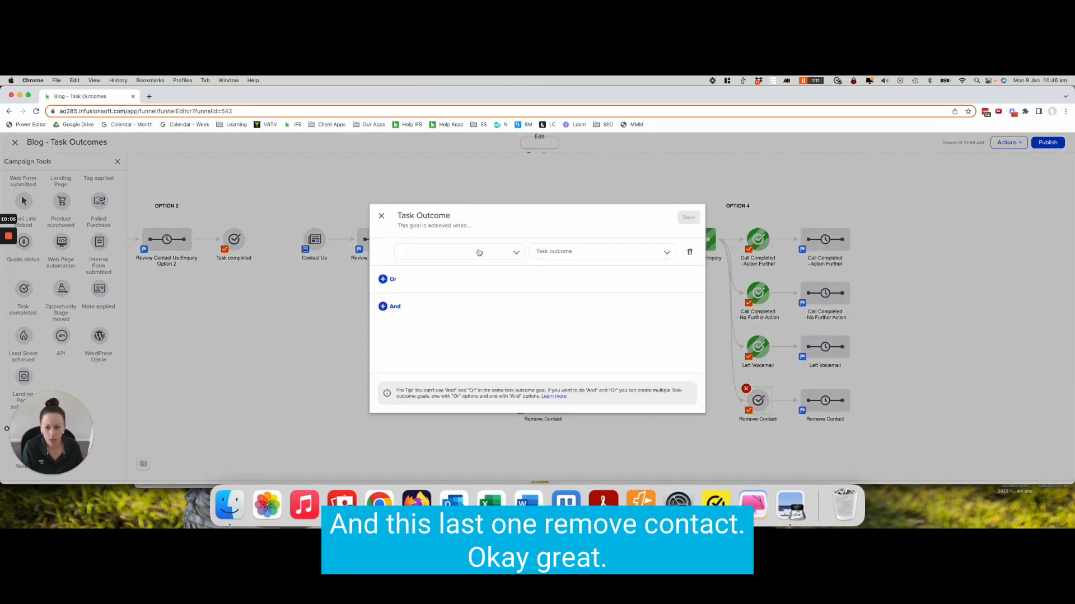
{"action": "left_click", "coordinate": [478, 254]}
{"action": "left_click", "coordinate": [479, 248]}
{"action": "left_click", "coordinate": [572, 255]}
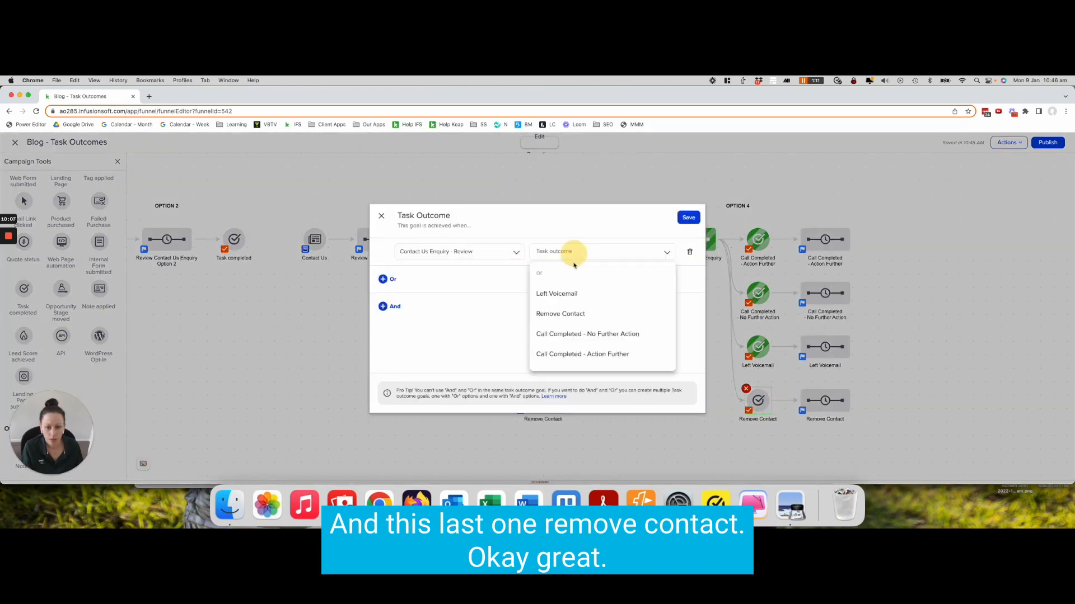
{"action": "left_click", "coordinate": [576, 313]}
{"action": "left_click", "coordinate": [689, 218]}
{"action": "left_click", "coordinate": [696, 313]}
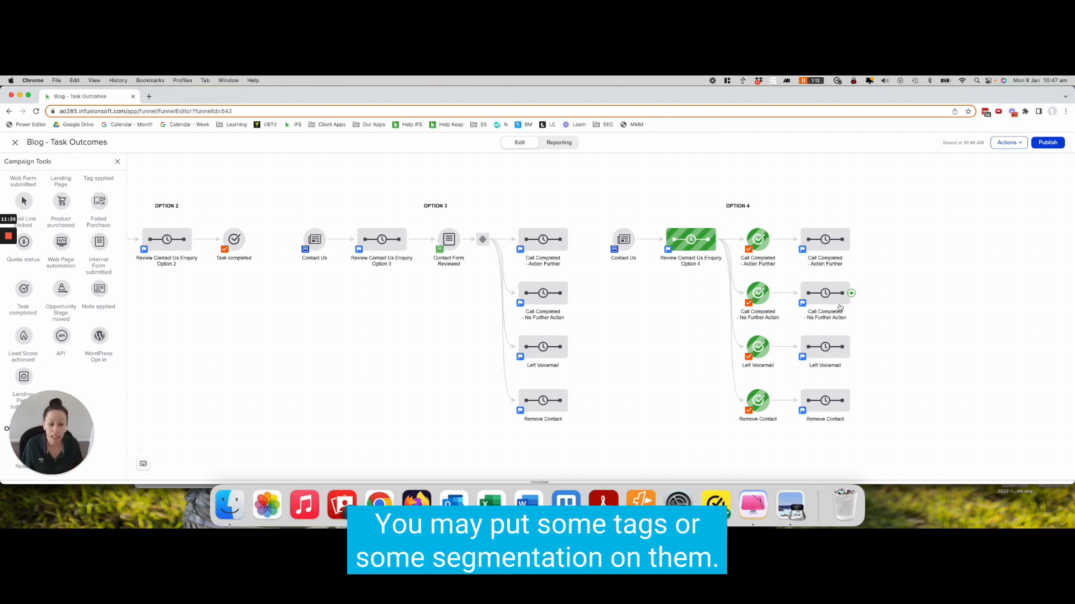
{"action": "left_click_drag", "start_coordinate": [721, 335], "coordinate": [899, 379]}
{"action": "left_click_drag", "start_coordinate": [839, 353], "coordinate": [1004, 351]}
{"action": "left_click_drag", "start_coordinate": [923, 348], "coordinate": [761, 347]}
{"action": "left_click", "coordinate": [878, 348]}
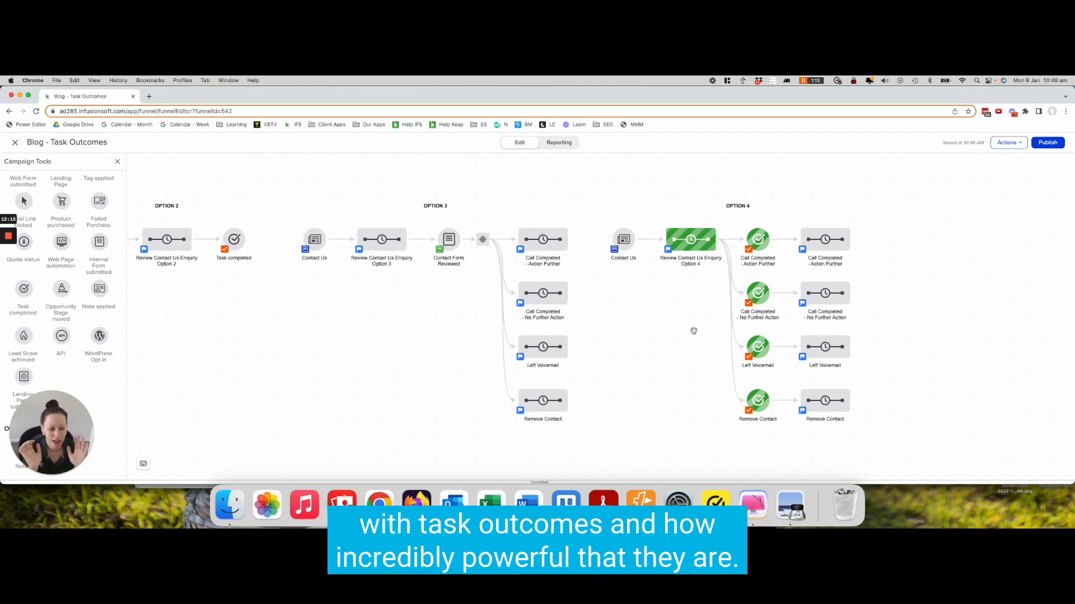
Set the Call Completed - Action Further and Call Completed - No Further Action sequences to Ready, returning to the campaign
{"action": "double_click", "coordinate": [827, 245]}
{"action": "left_click", "coordinate": [1059, 144]}
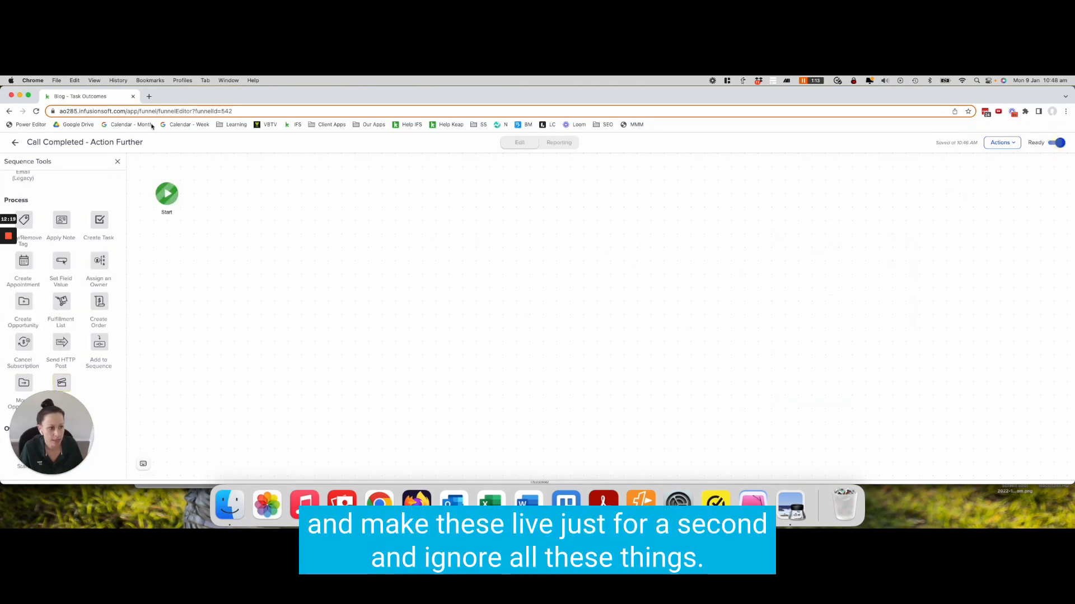
{"action": "left_click", "coordinate": [16, 142]}
{"action": "double_click", "coordinate": [820, 299]}
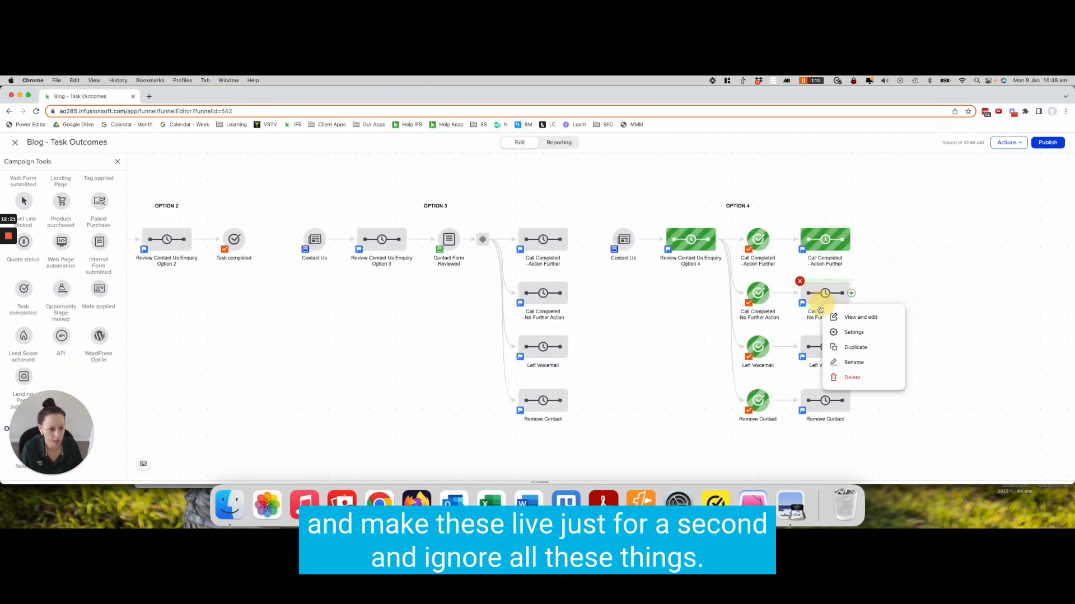
{"action": "left_click", "coordinate": [1057, 143]}
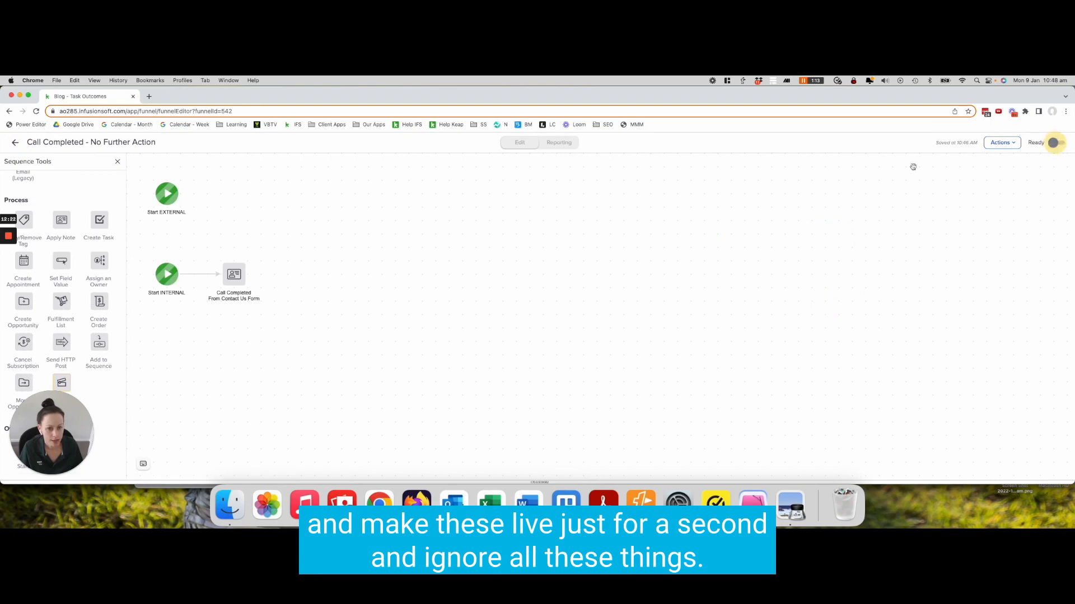
{"action": "left_click", "coordinate": [16, 143]}
Set the Left Voicemail and Remove Contact sequences to Ready, returning to the campaign
{"action": "double_click", "coordinate": [814, 343]}
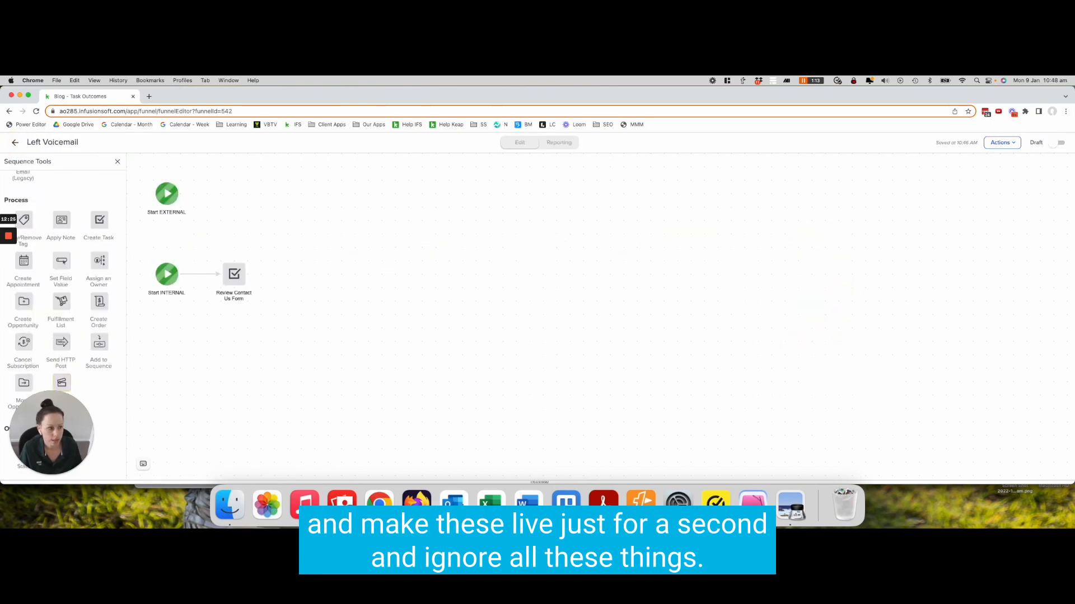
{"action": "left_click", "coordinate": [1058, 144]}
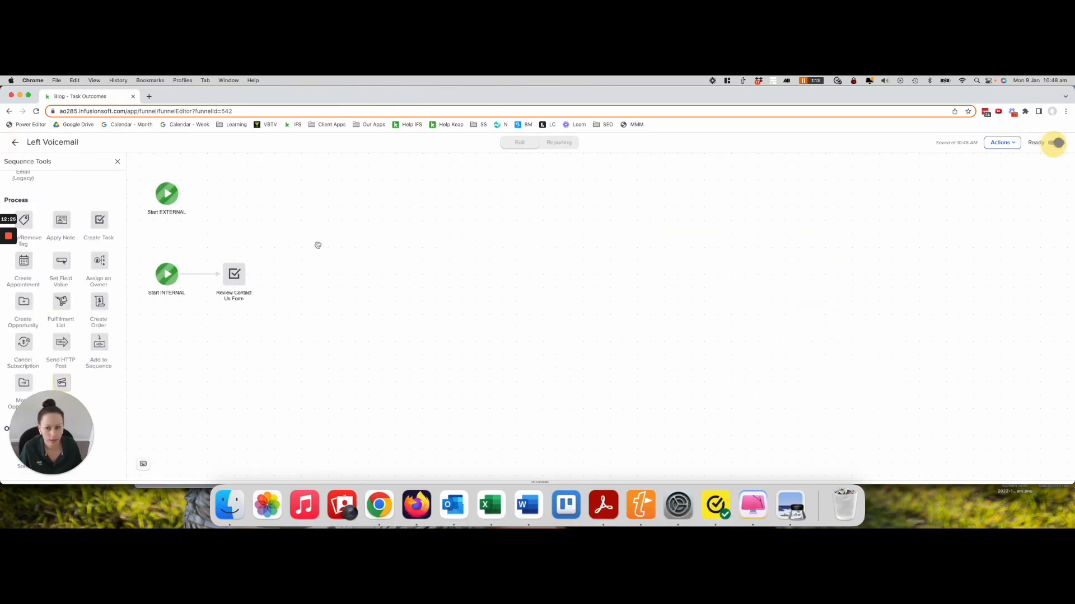
{"action": "left_click", "coordinate": [15, 143]}
{"action": "double_click", "coordinate": [816, 401]}
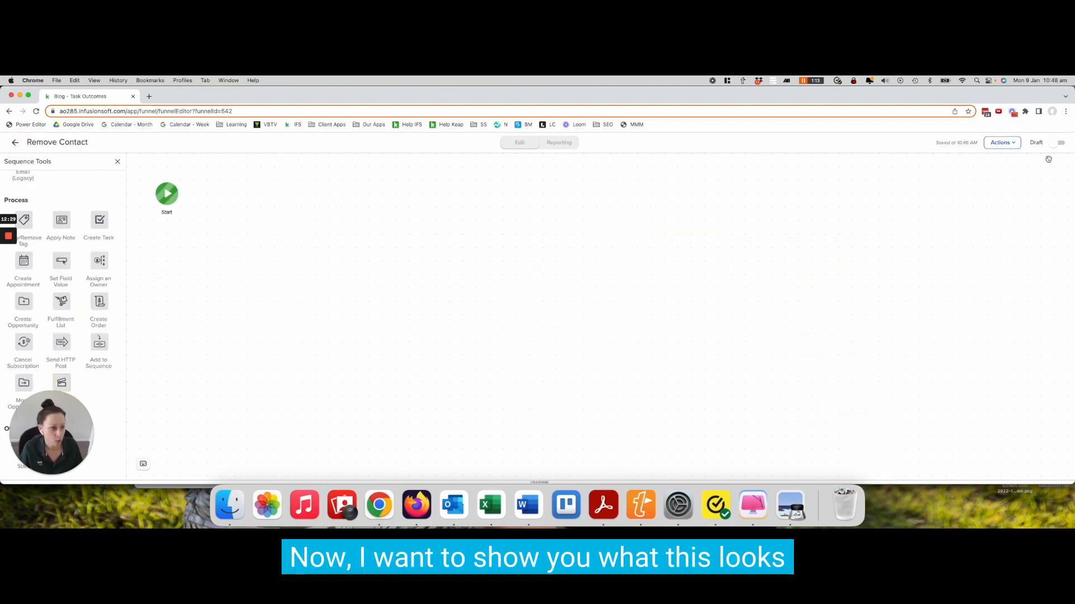
{"action": "left_click", "coordinate": [1057, 143]}
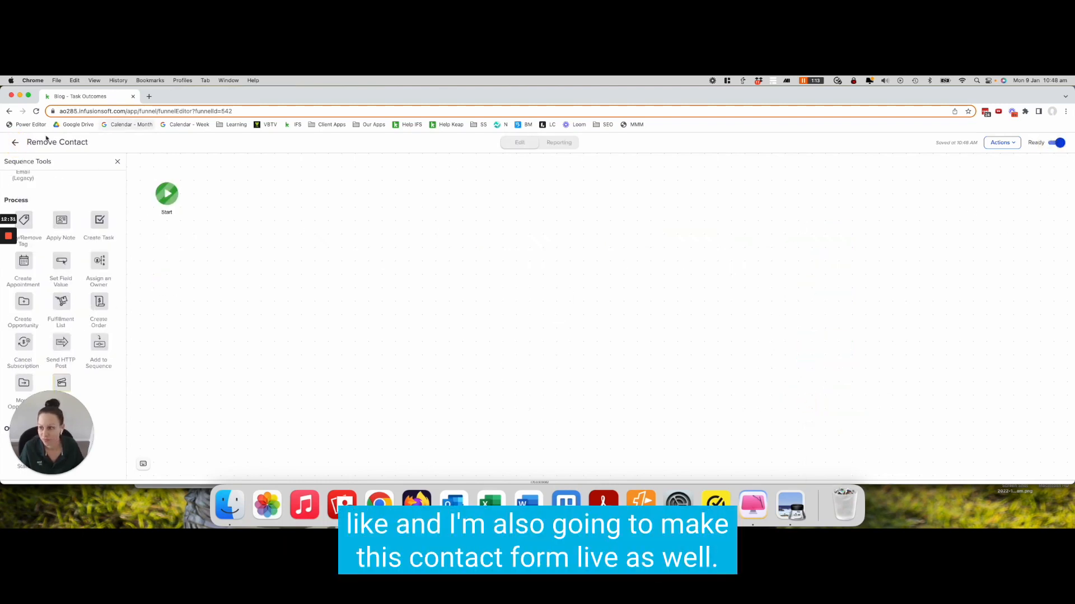
{"action": "left_click", "coordinate": [15, 142]}
Set the Contact Us web form to Ready and open its hosted Pretty URL in a new tab
{"action": "double_click", "coordinate": [616, 242]}
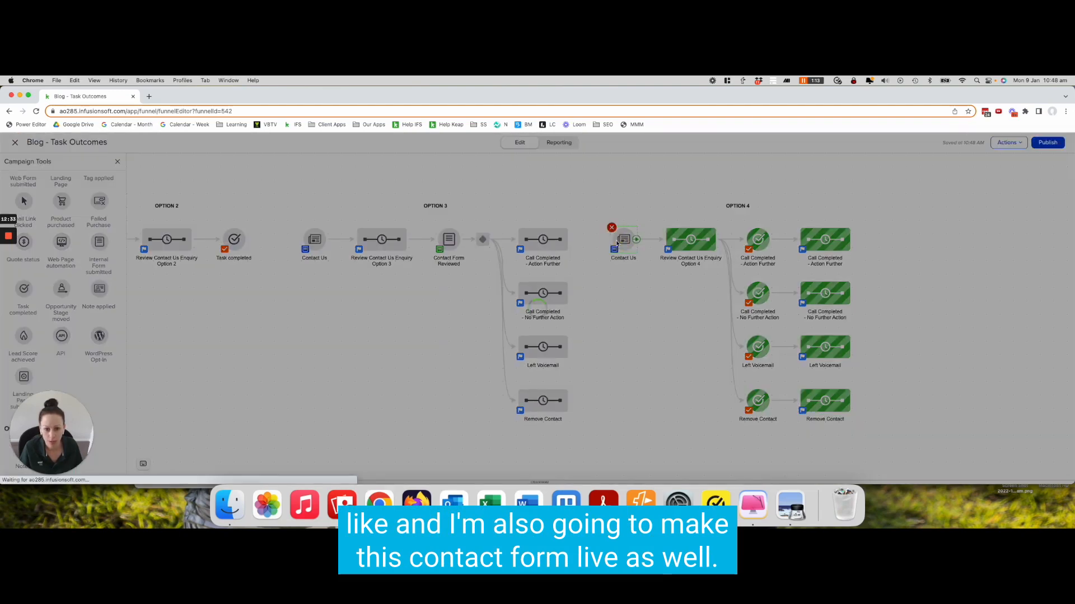
{"action": "left_click", "coordinate": [1056, 143]}
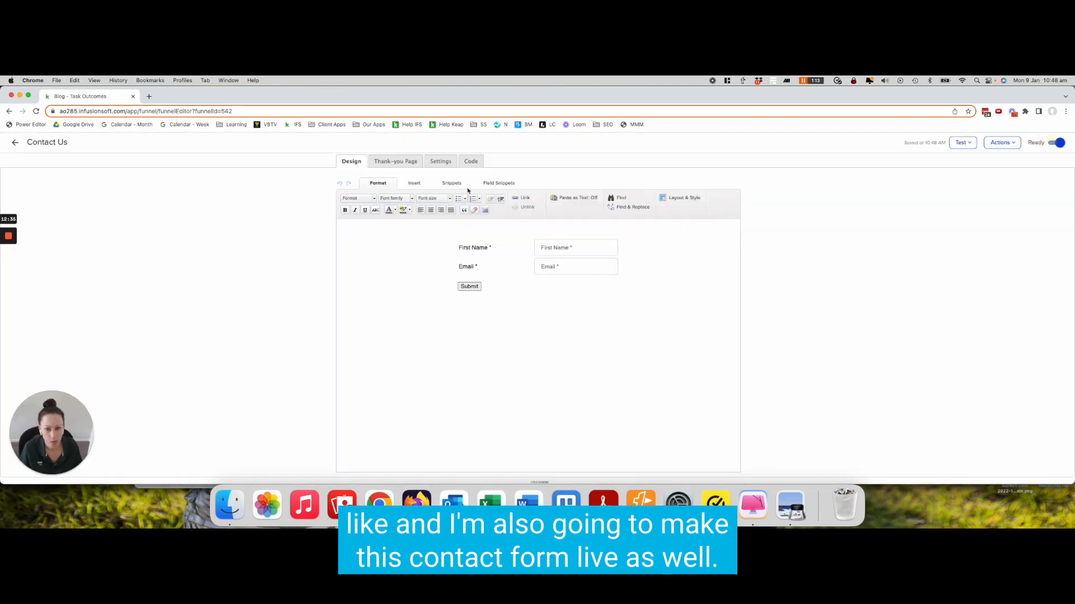
{"action": "left_click", "coordinate": [470, 161]}
{"action": "left_click", "coordinate": [420, 347]}
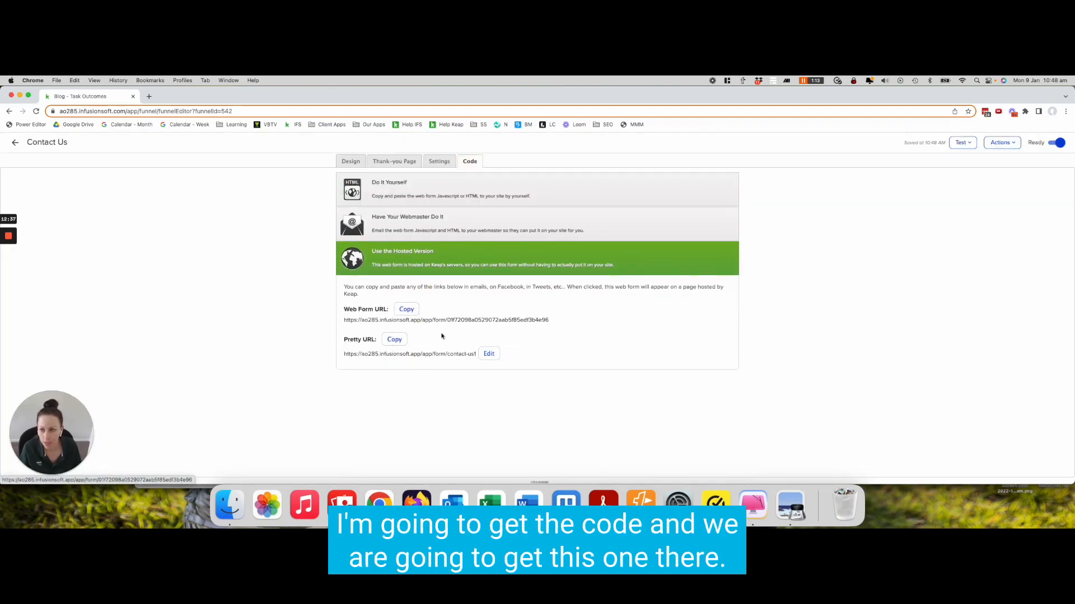
{"action": "left_click", "coordinate": [420, 357]}
{"action": "left_click", "coordinate": [94, 97]}
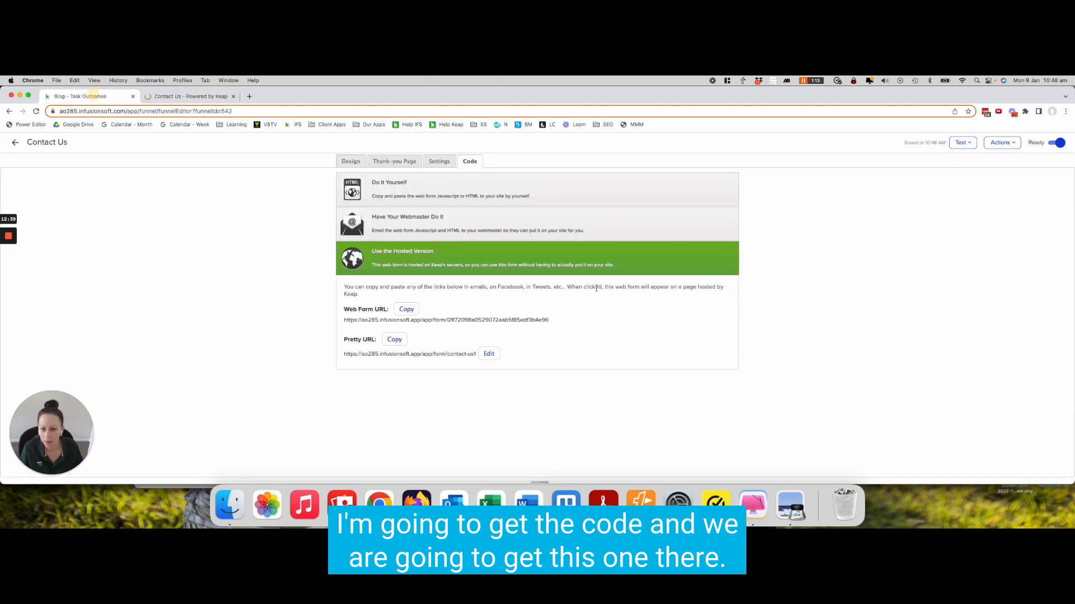
Return to the campaign and publish it from the campaign checklist
{"action": "left_click", "coordinate": [14, 142]}
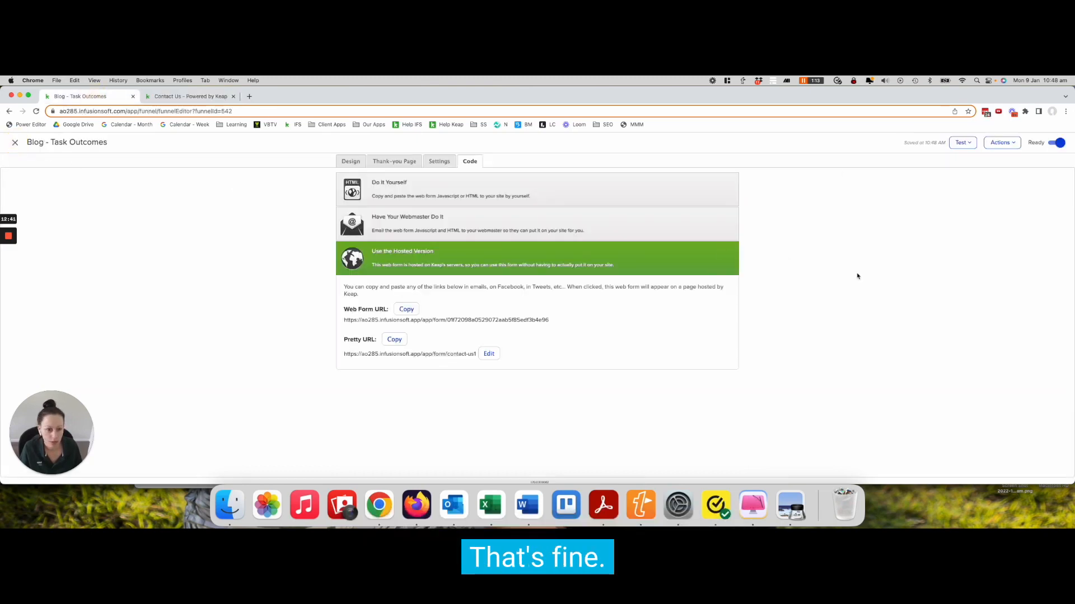
{"action": "left_click", "coordinate": [975, 264]}
{"action": "left_click", "coordinate": [1048, 143]}
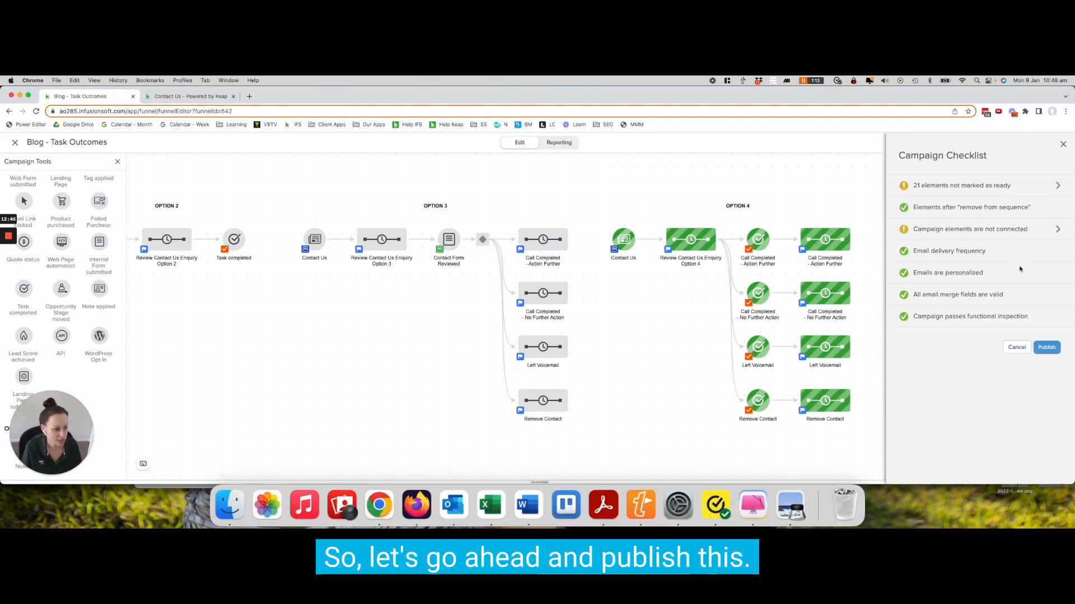
{"action": "left_click", "coordinate": [1046, 348]}
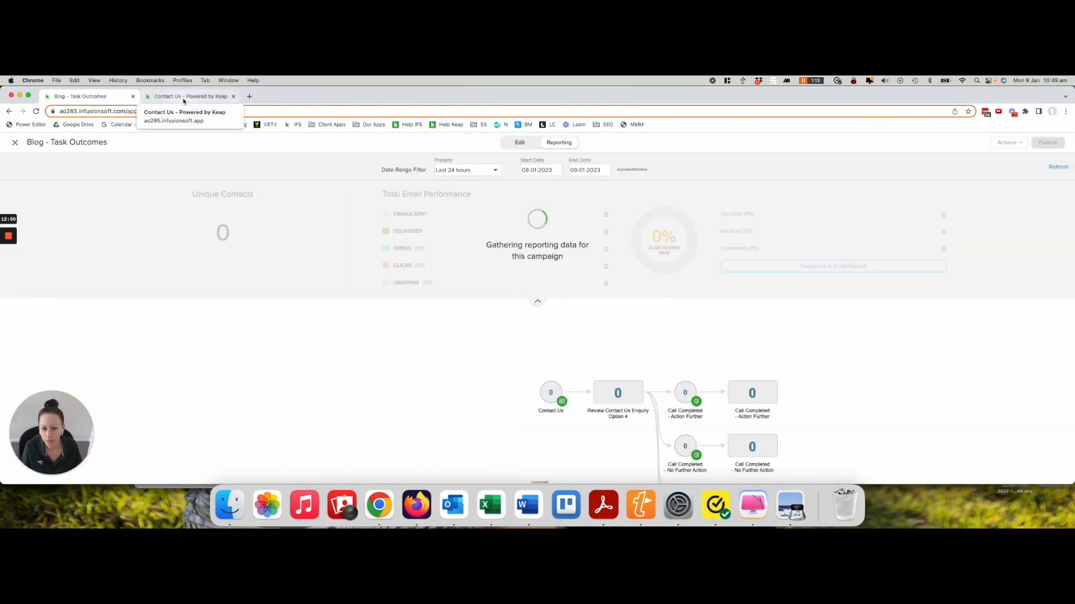
Fill the hosted Contact Us form with first name test and a test e-mail address, and submit it
{"action": "left_click", "coordinate": [180, 96]}
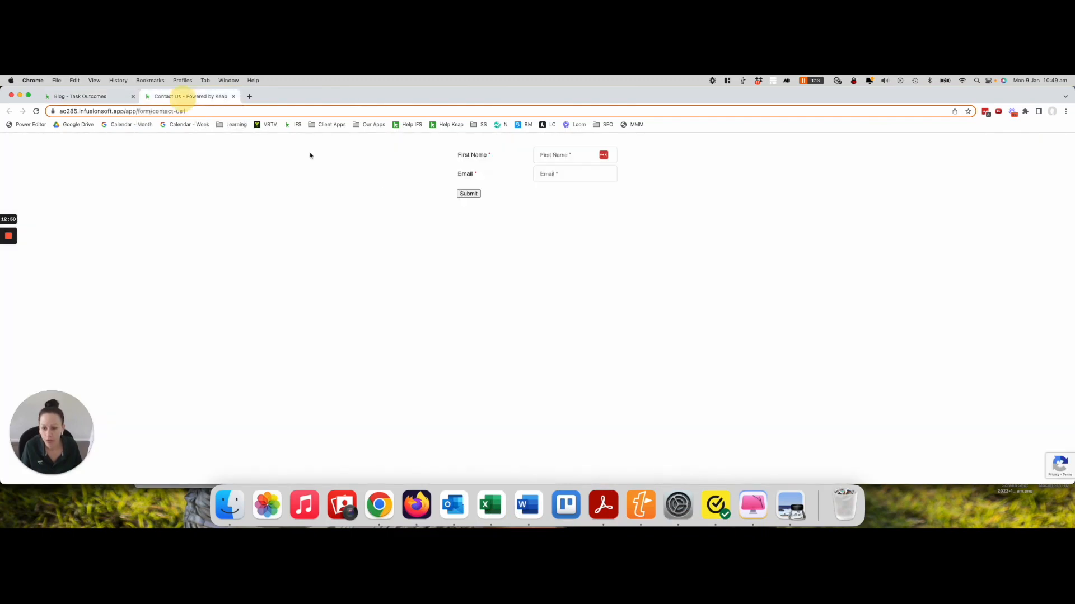
{"action": "left_click", "coordinate": [566, 158]}
{"action": "type", "text": "test"}
{"action": "key", "text": "Tab"}
{"action": "type", "text": "test@"}
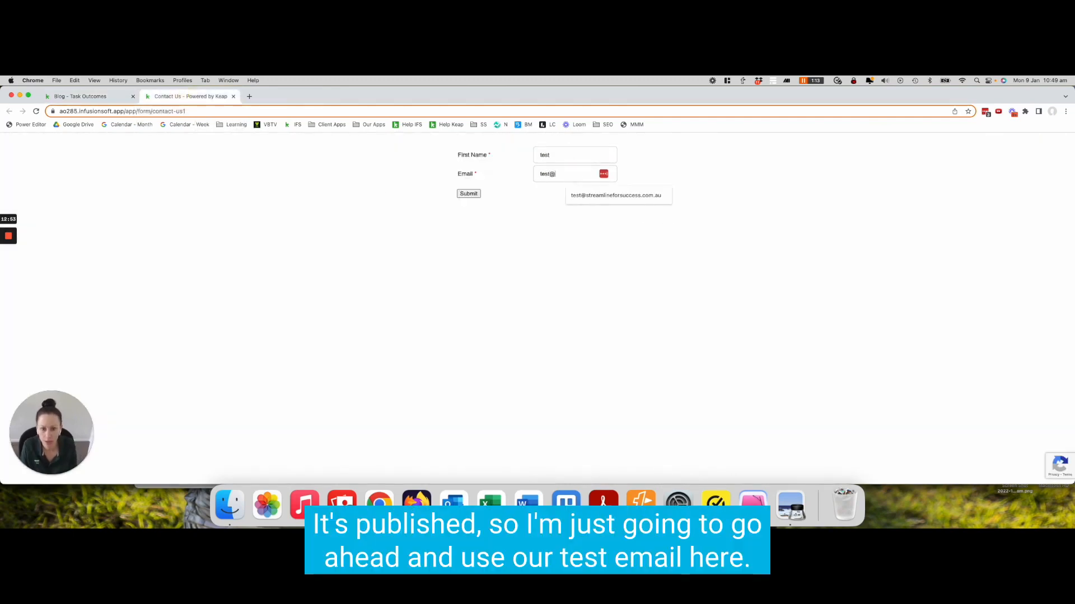
{"action": "left_click", "coordinate": [577, 195]}
{"action": "left_click", "coordinate": [468, 194]}
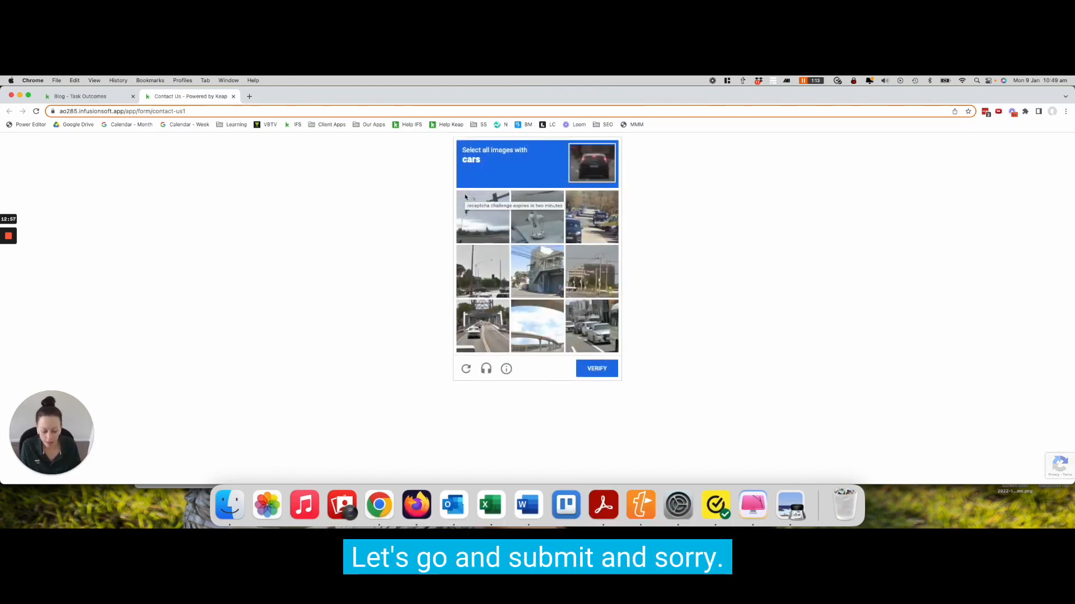
Complete the image CAPTCHA by selecting the car images and verifying, then switch back to the campaign tab
{"action": "key", "text": "super+equal"}
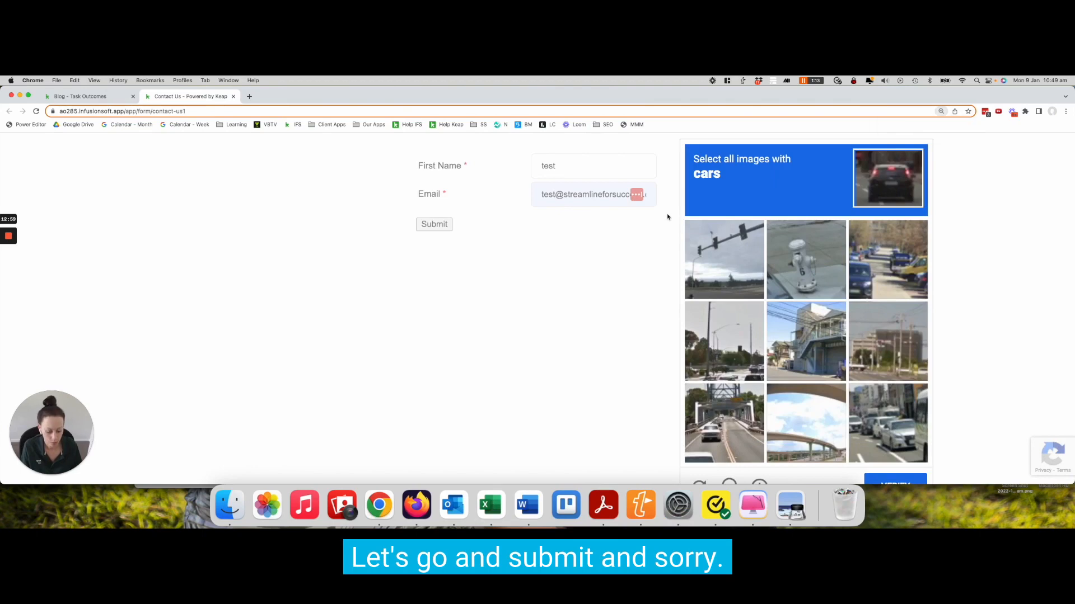
{"action": "key", "text": "super+minus"}
{"action": "left_click", "coordinate": [631, 345]}
{"action": "left_click", "coordinate": [649, 232]}
{"action": "left_click", "coordinate": [534, 343]}
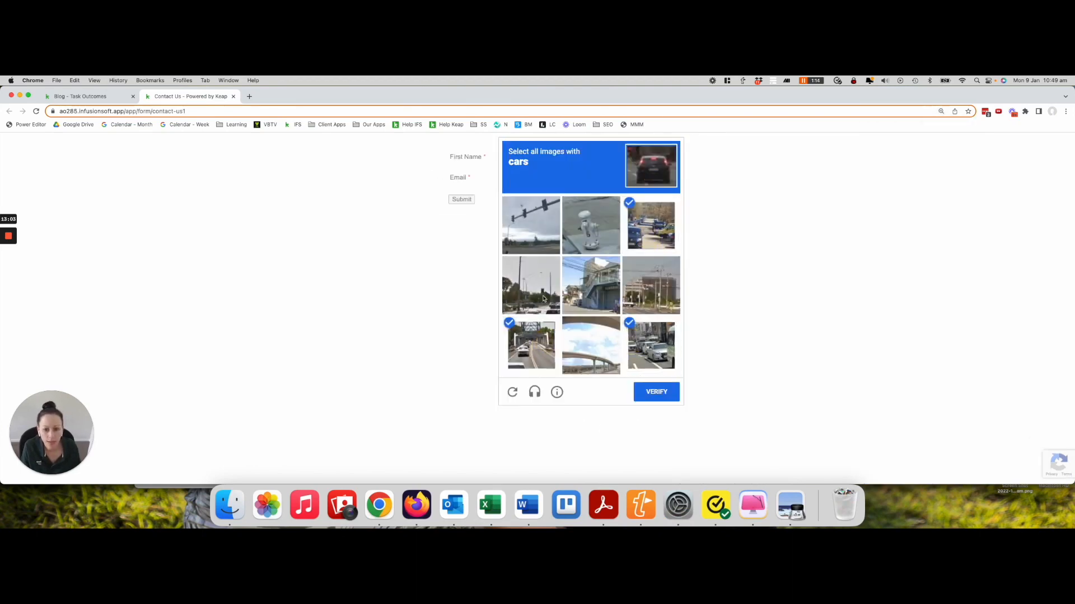
{"action": "left_click", "coordinate": [542, 299]}
{"action": "left_click", "coordinate": [666, 392]}
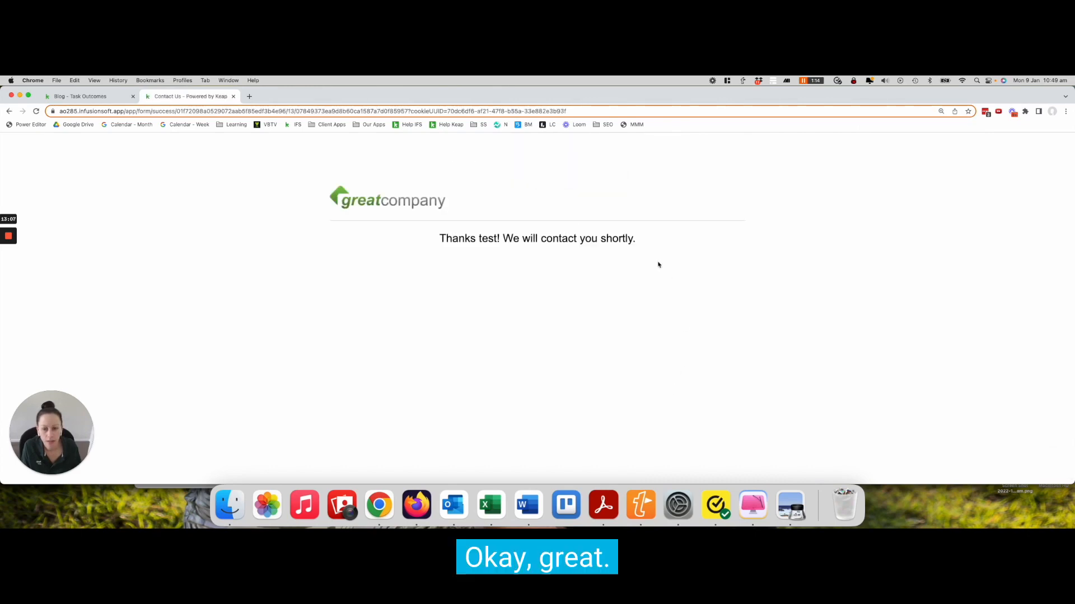
{"action": "left_click", "coordinate": [114, 103]}
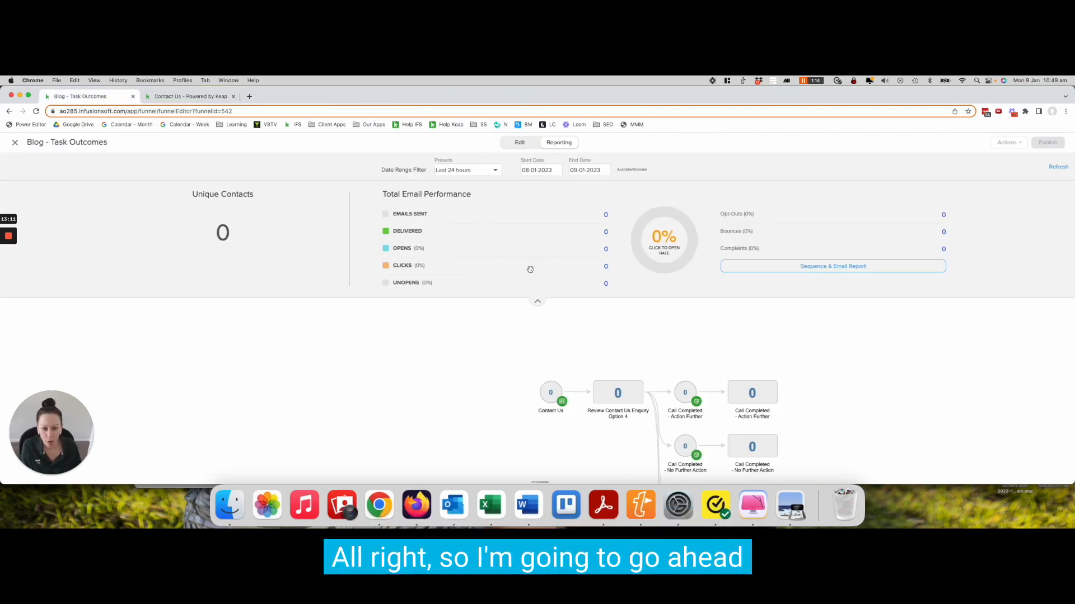
Set the campaign report's date range preset to Current and refresh the report
{"action": "left_click", "coordinate": [465, 169]}
{"action": "left_click", "coordinate": [456, 181]}
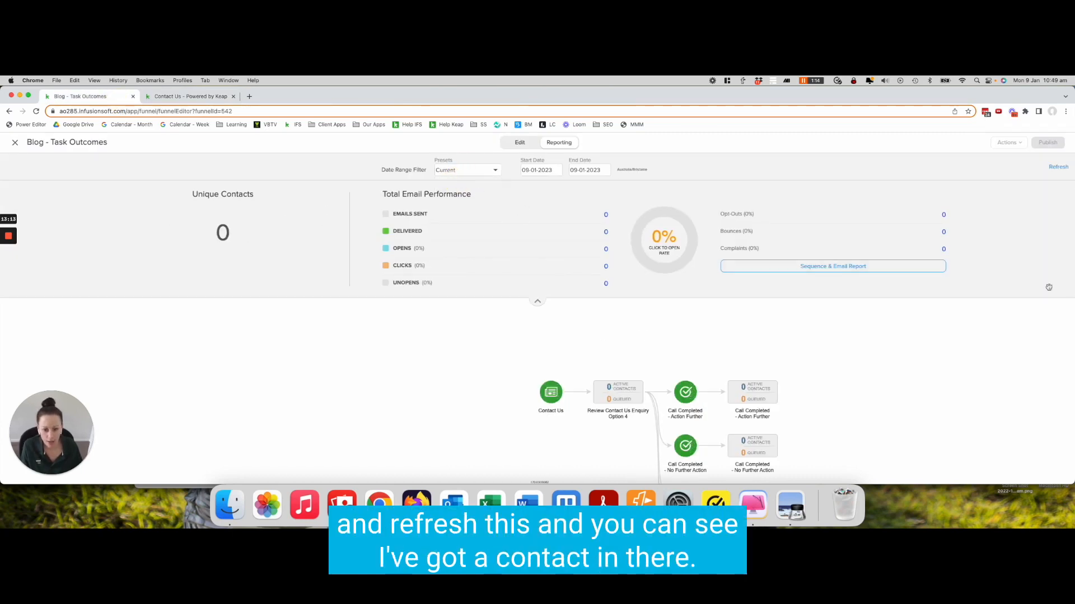
{"action": "left_click", "coordinate": [1058, 167]}
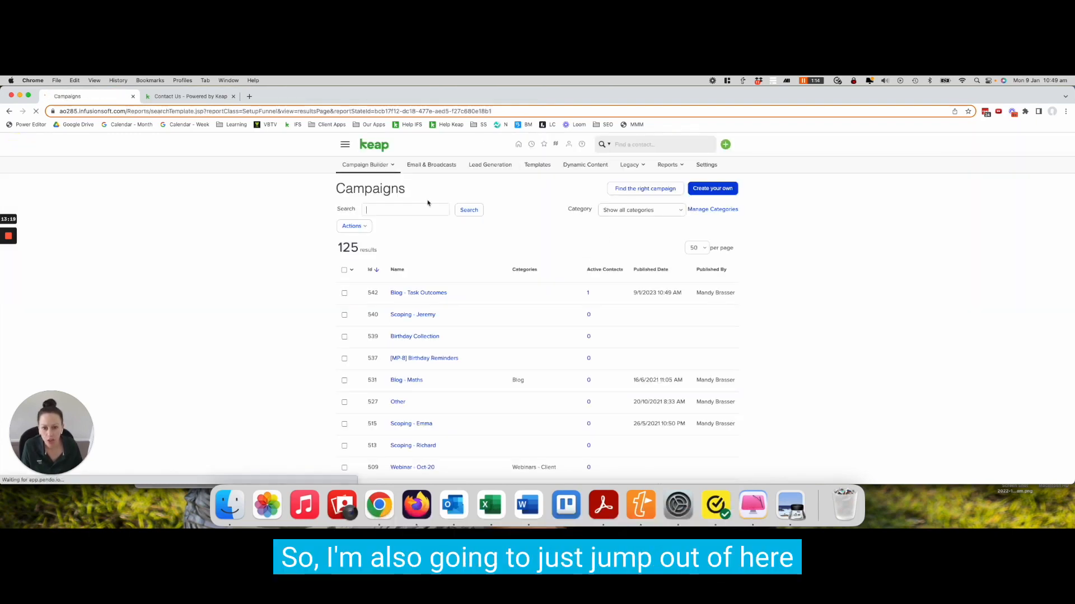
Search contacts for the test contact's e-mail address from the campaigns list
{"action": "left_click", "coordinate": [345, 145]}
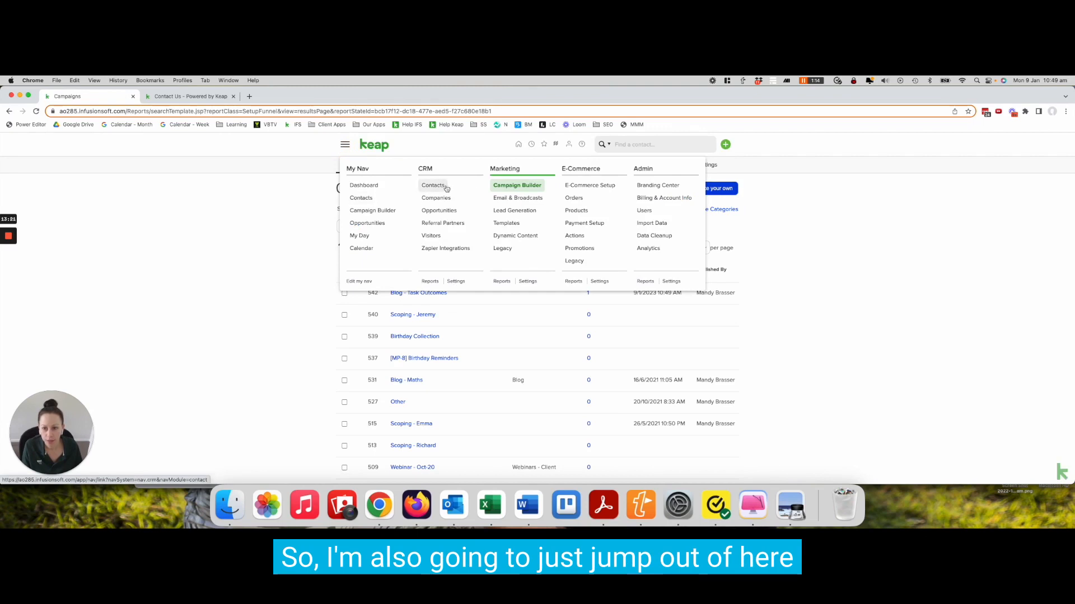
{"action": "left_click", "coordinate": [309, 296]}
{"action": "left_click", "coordinate": [264, 98]}
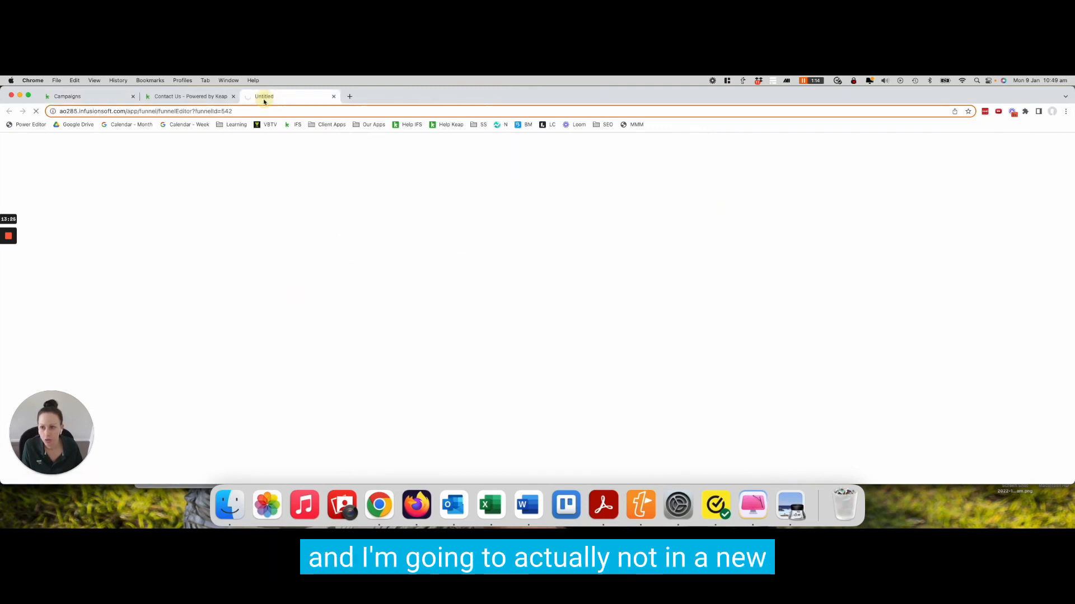
{"action": "left_click", "coordinate": [96, 100]}
{"action": "left_click", "coordinate": [627, 145]}
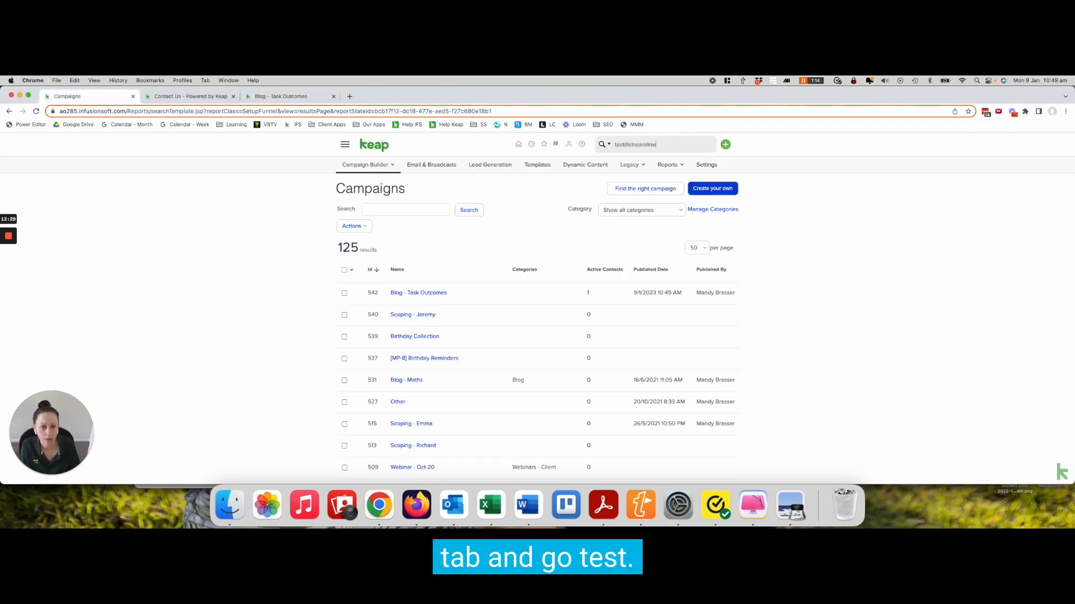
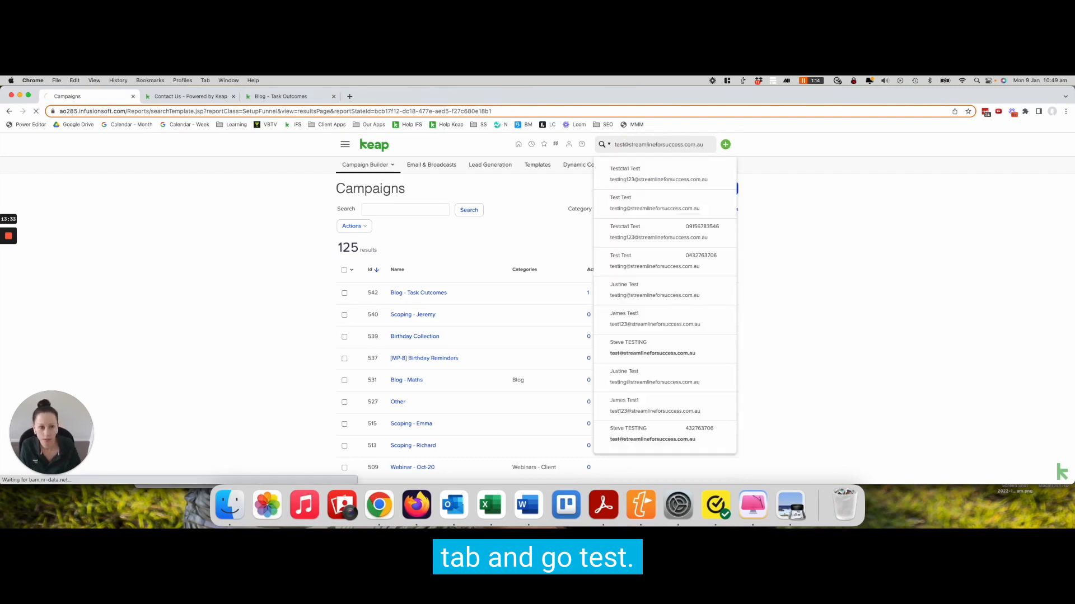
{"action": "key", "text": "Return"}
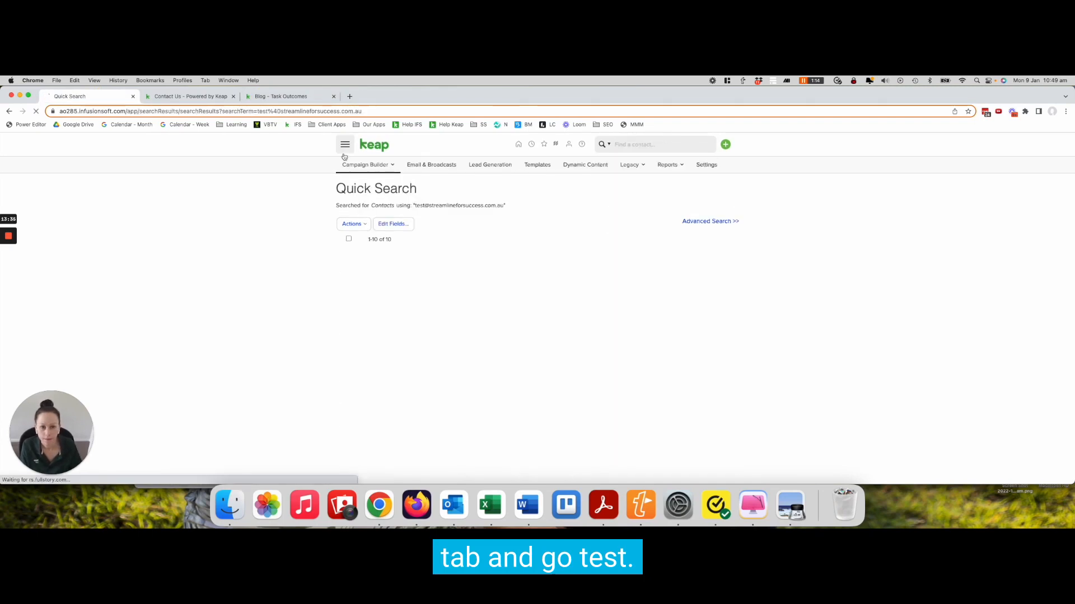
Scroll through the matching contacts and review the Tasks list of the test contact
{"action": "scroll", "coordinate": [328, 335], "scroll_direction": "down", "scroll_amount": 5}
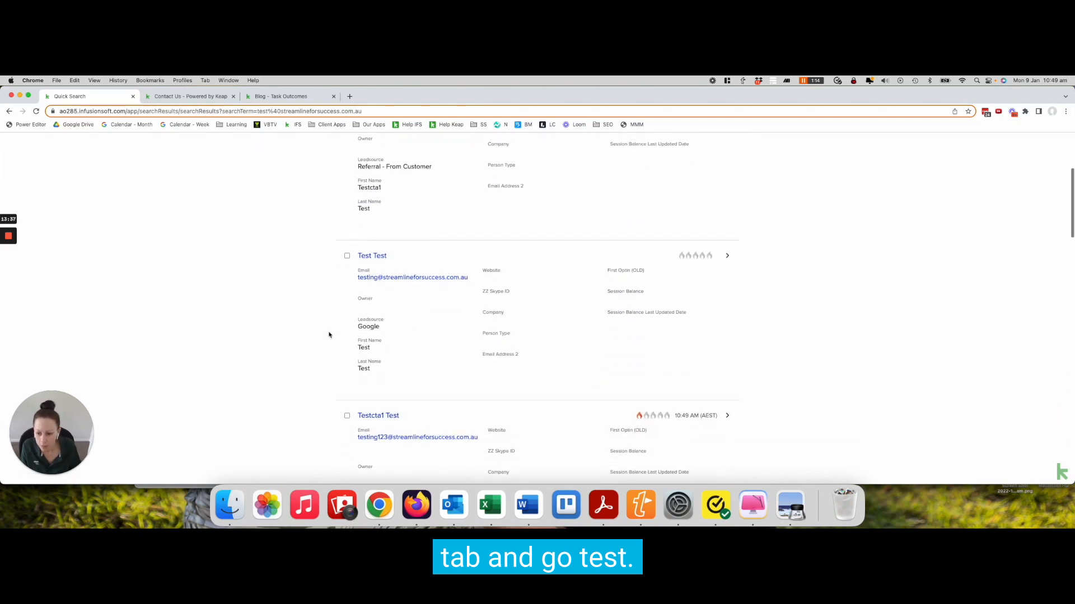
{"action": "scroll", "coordinate": [336, 335], "scroll_direction": "down", "scroll_amount": 12}
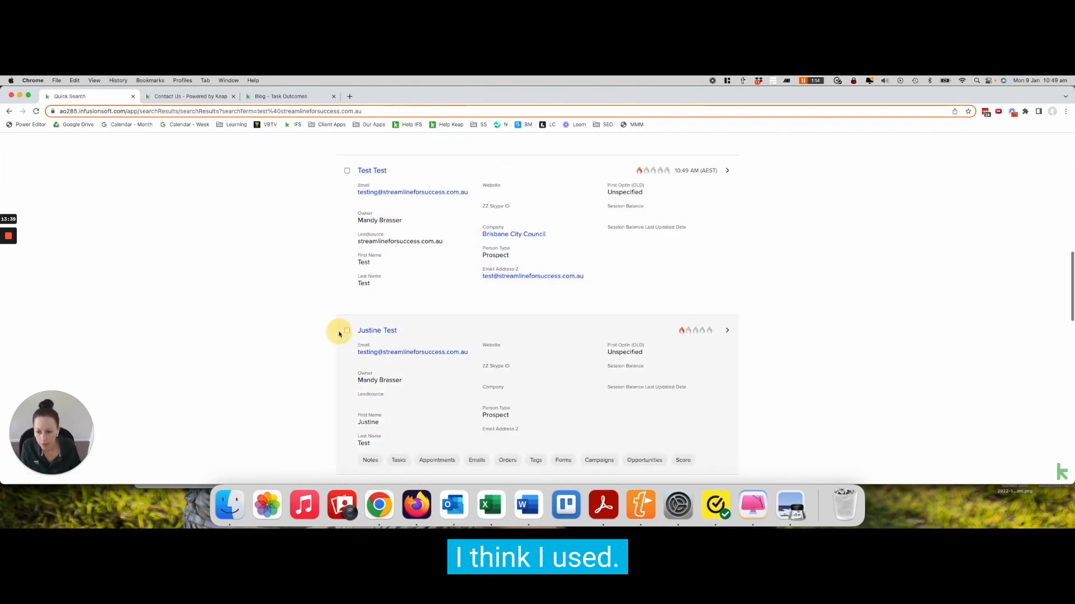
{"action": "scroll", "coordinate": [324, 337], "scroll_direction": "down", "scroll_amount": 3}
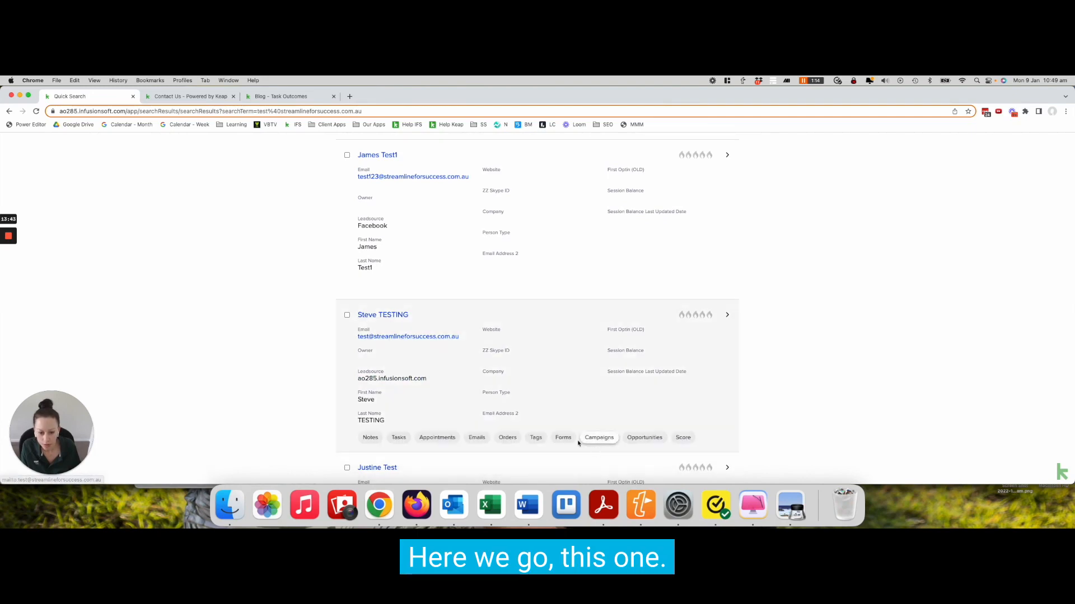
{"action": "left_click", "coordinate": [399, 438]}
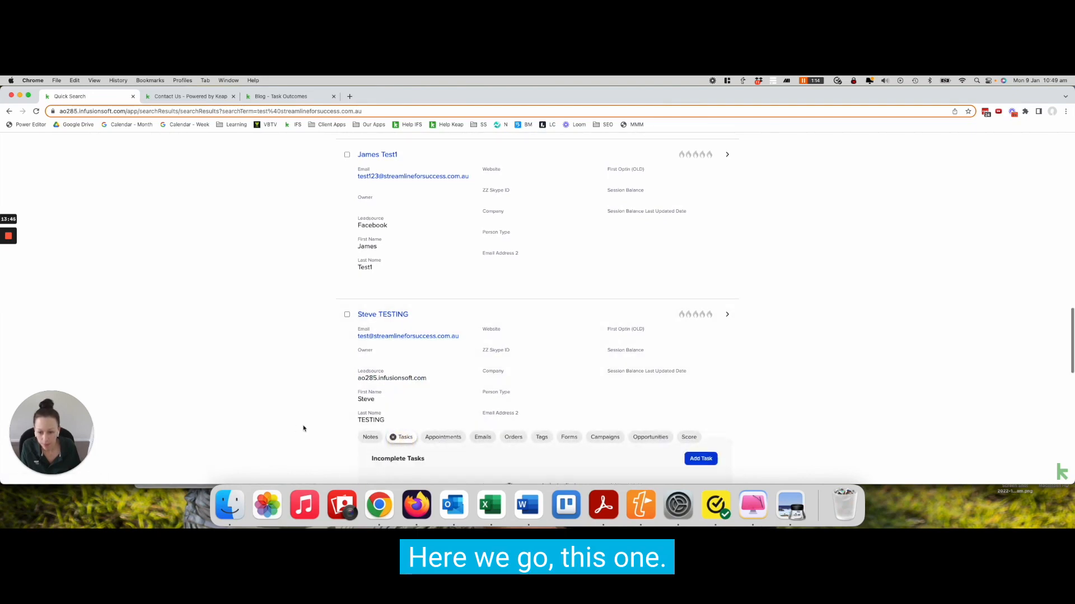
{"action": "scroll", "coordinate": [302, 428], "scroll_direction": "down", "scroll_amount": 3}
{"action": "scroll", "coordinate": [304, 428], "scroll_direction": "up", "scroll_amount": 2}
{"action": "scroll", "coordinate": [305, 428], "scroll_direction": "up", "scroll_amount": 2}
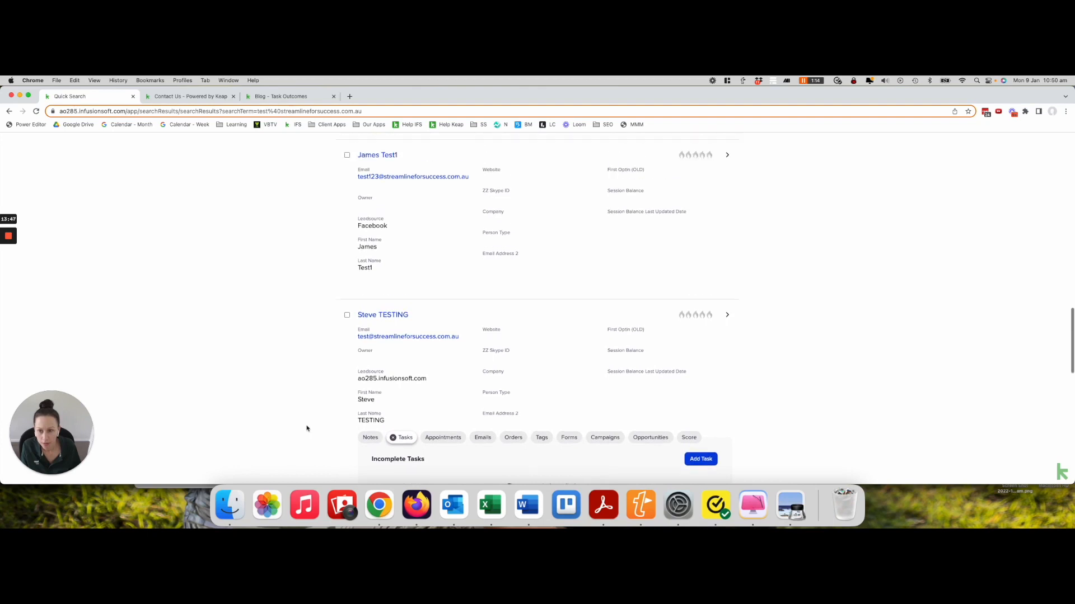
{"action": "scroll", "coordinate": [307, 427], "scroll_direction": "down", "scroll_amount": 12}
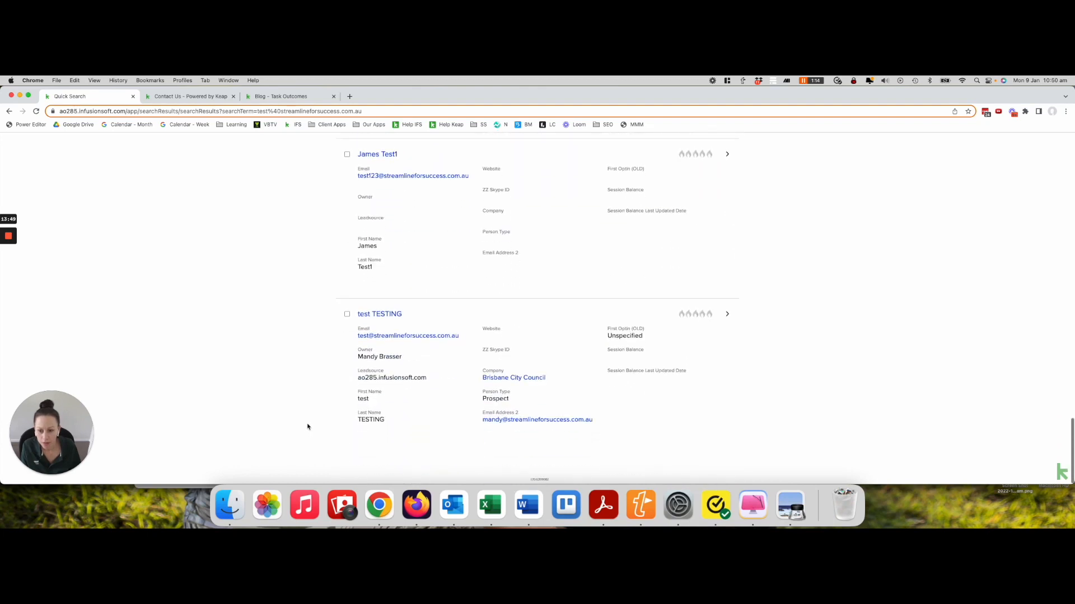
{"action": "mouse_move", "coordinate": [419, 427]}
{"action": "left_click", "coordinate": [402, 448]}
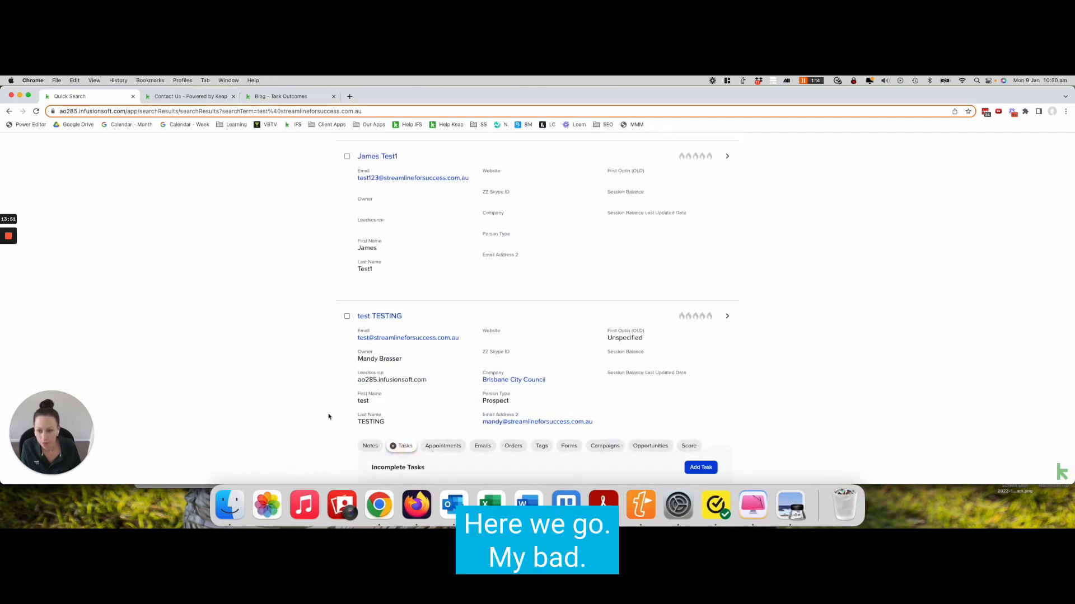
{"action": "scroll", "coordinate": [329, 415], "scroll_direction": "down", "scroll_amount": 3}
{"action": "scroll", "coordinate": [329, 416], "scroll_direction": "down", "scroll_amount": 1}
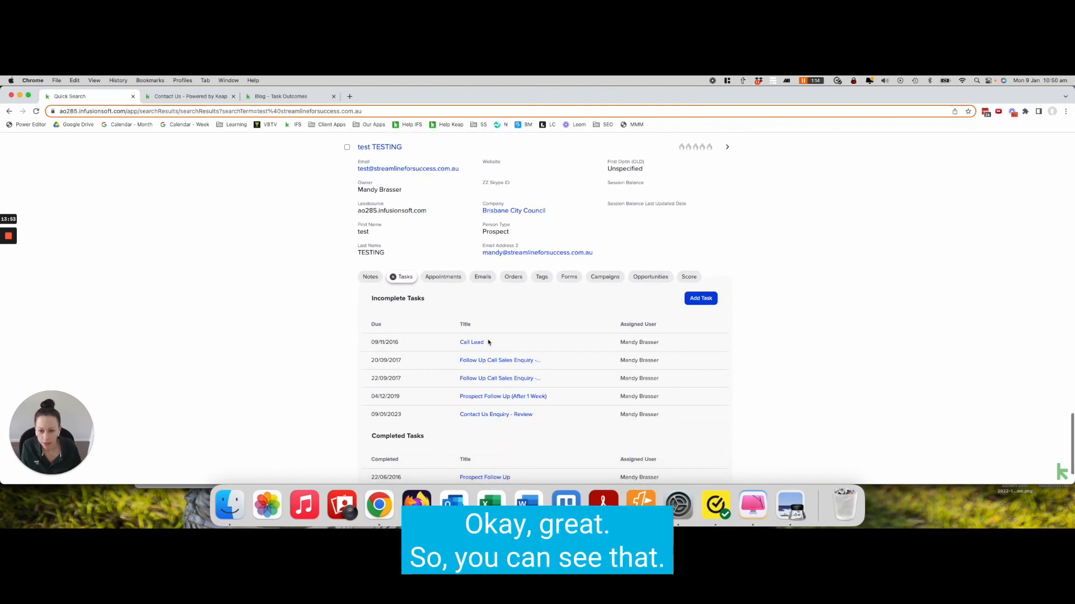
{"action": "scroll", "coordinate": [435, 368], "scroll_direction": "down", "scroll_amount": 2}
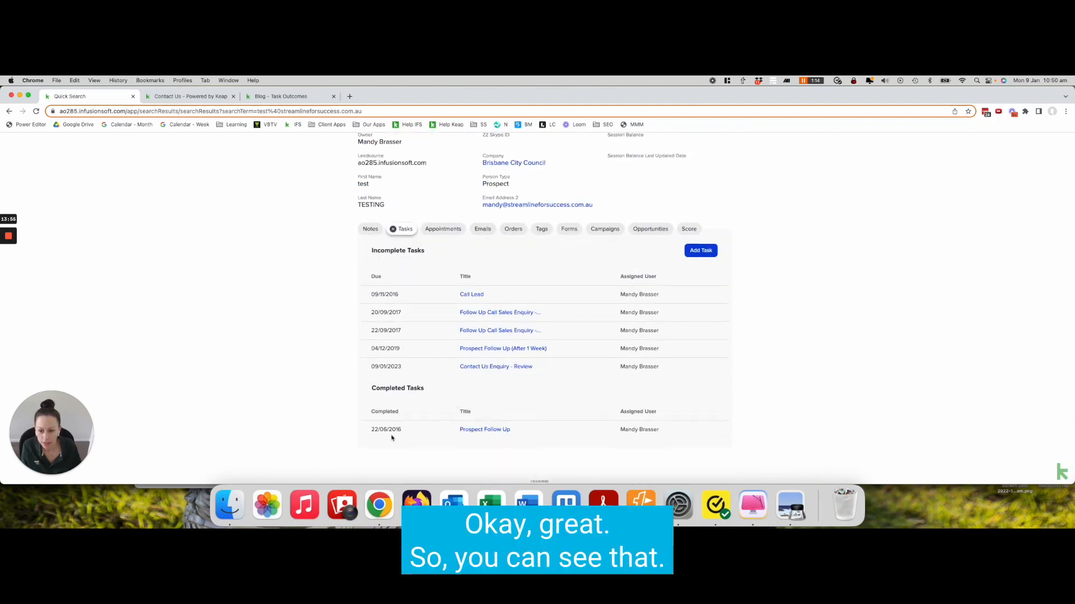
{"action": "scroll", "coordinate": [454, 405], "scroll_direction": "up", "scroll_amount": 1}
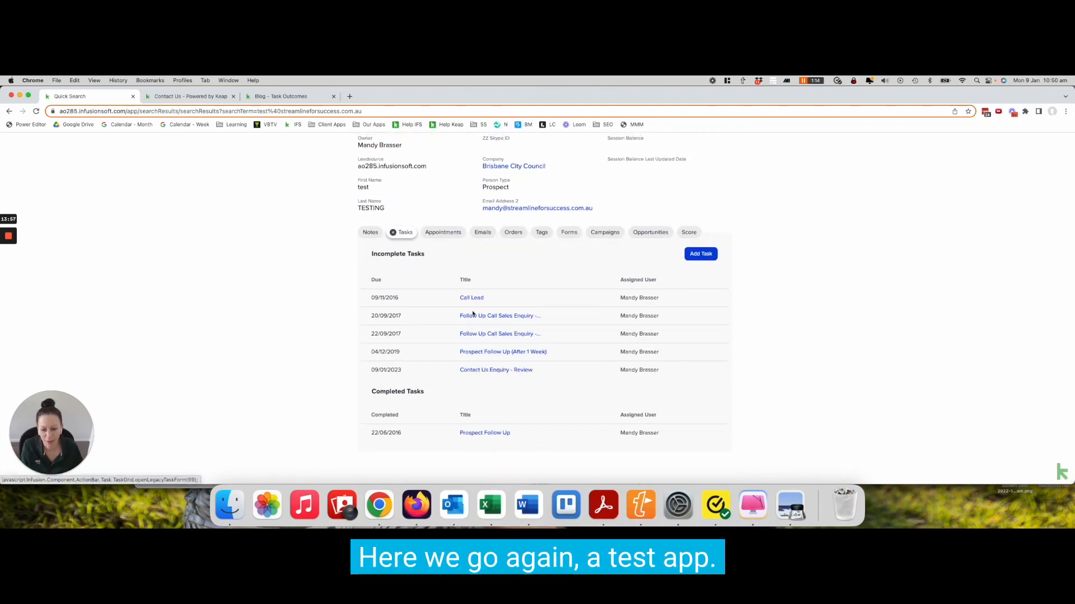
Complete the Contact Us Enquiry - Review task with outcome Call Completed - Action Further and completion date 09-01-2023, and save
{"action": "left_click", "coordinate": [506, 371]}
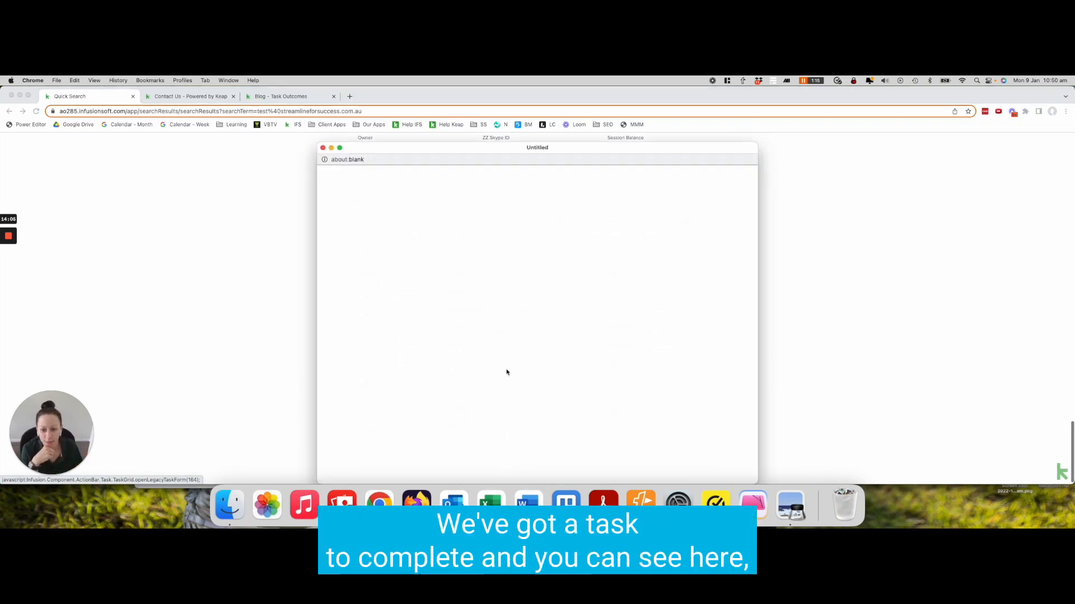
{"action": "left_click", "coordinate": [451, 306]}
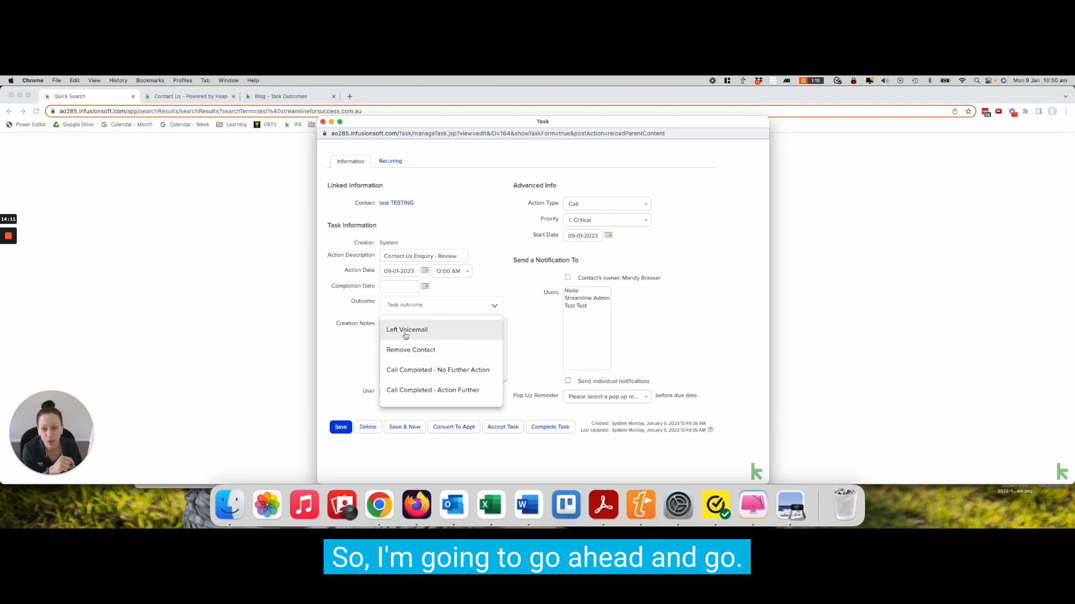
{"action": "left_click", "coordinate": [451, 392]}
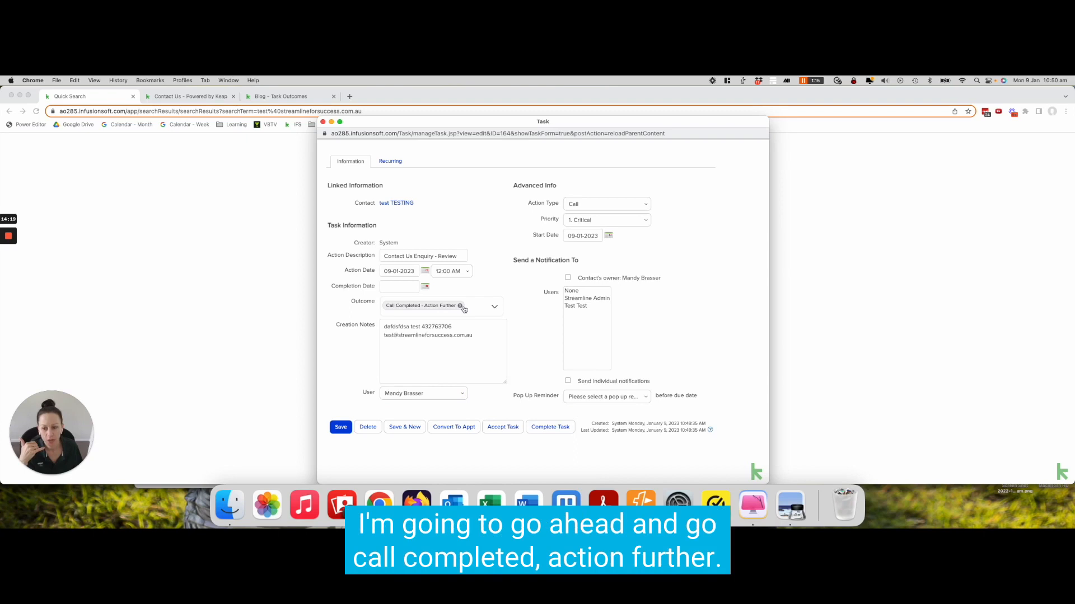
{"action": "left_click", "coordinate": [424, 287]}
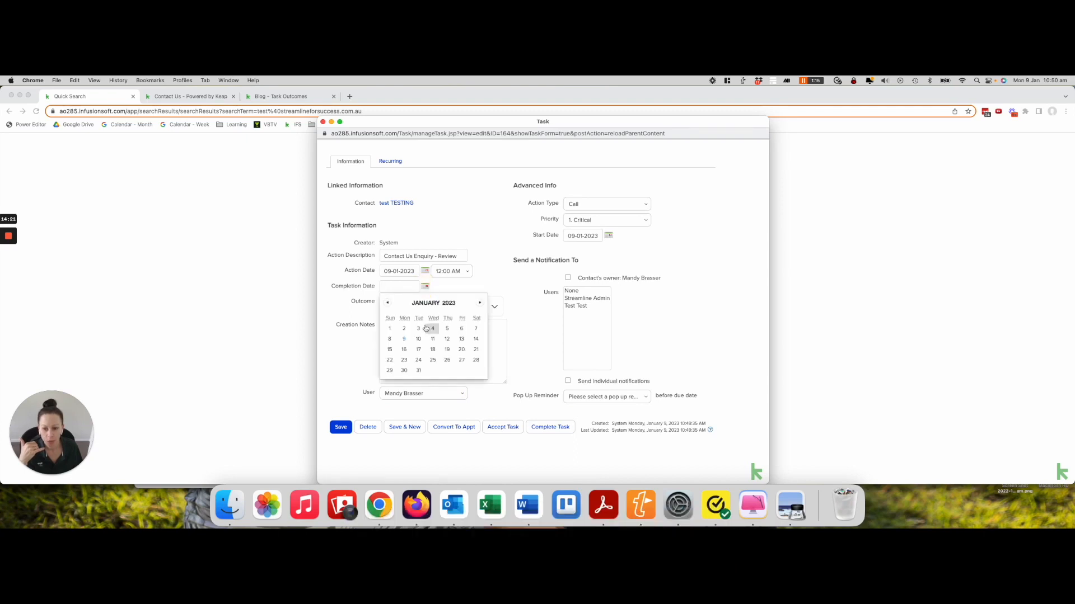
{"action": "left_click", "coordinate": [406, 338]}
{"action": "left_click", "coordinate": [341, 427]}
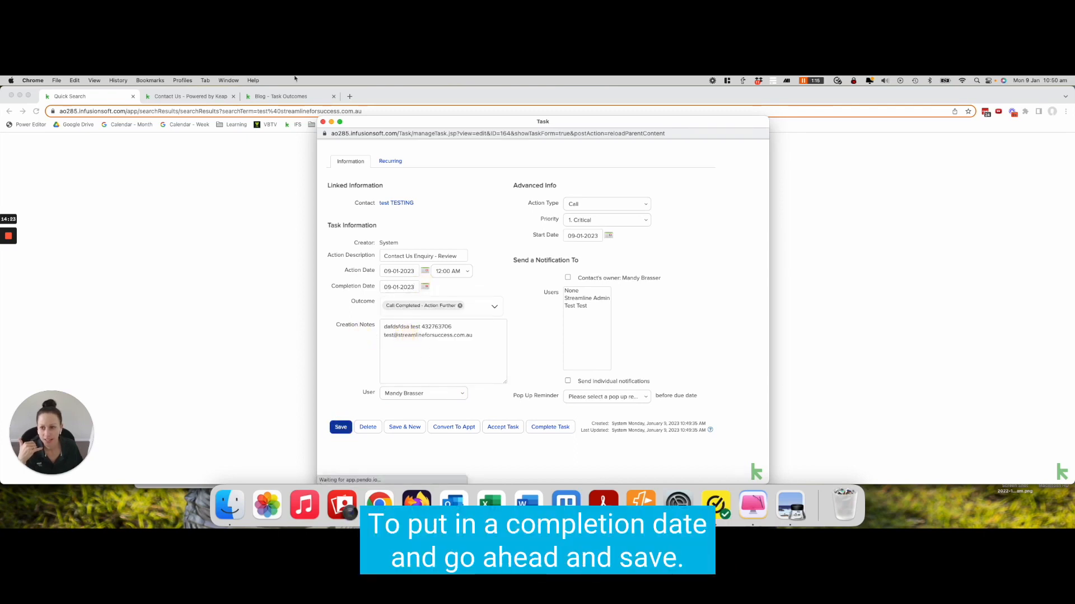
Check the campaign's reporting view with the date range preset set to Last 30 days
{"action": "left_click", "coordinate": [281, 97]}
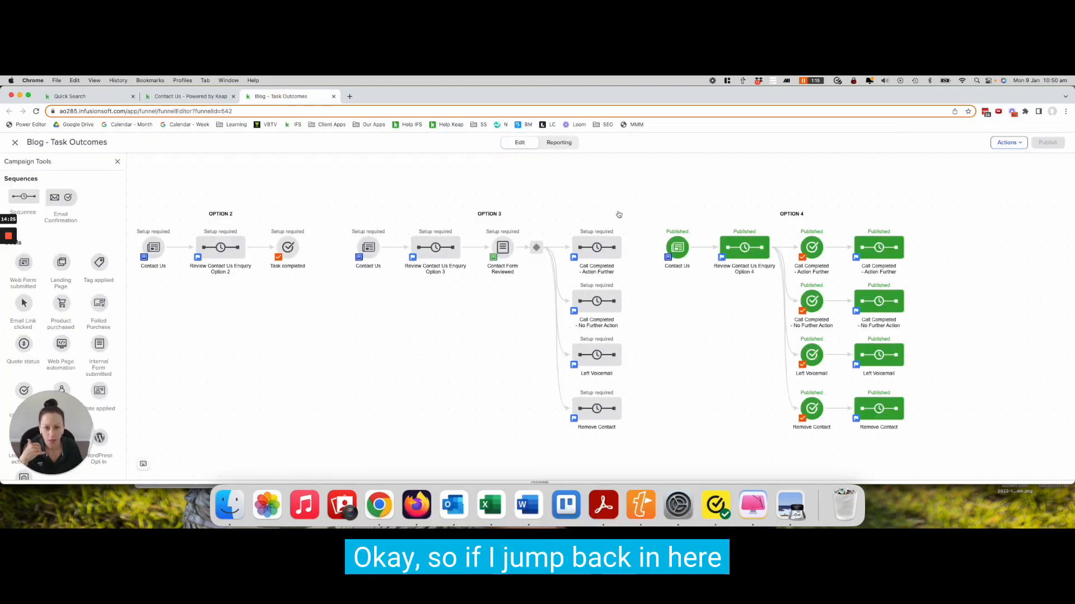
{"action": "left_click", "coordinate": [558, 142]}
{"action": "left_click", "coordinate": [473, 170]}
{"action": "left_click", "coordinate": [455, 180]}
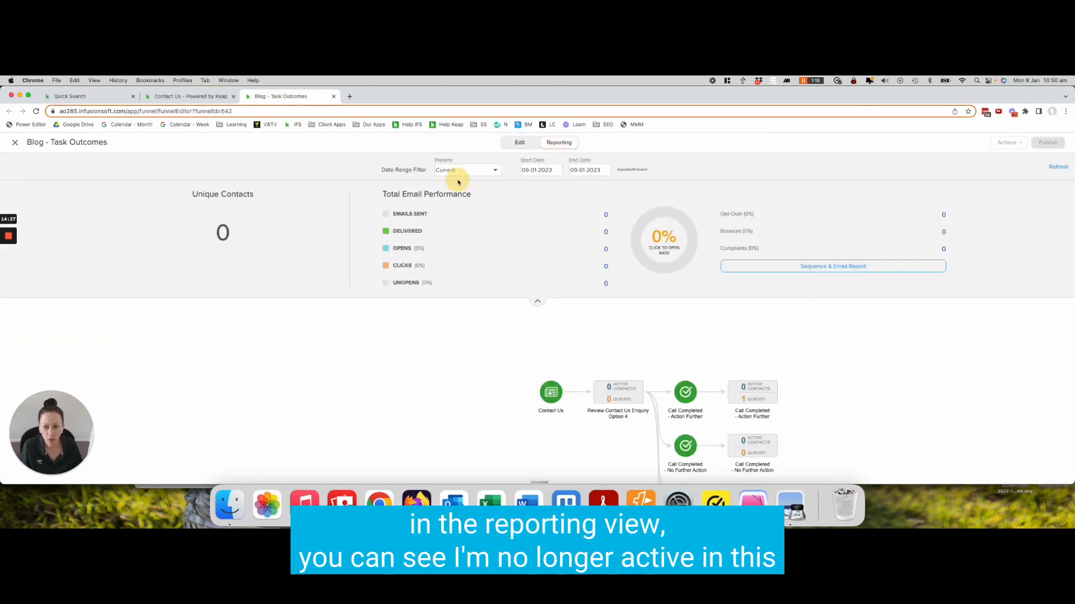
{"action": "left_click", "coordinate": [537, 301]}
{"action": "mouse_move", "coordinate": [622, 267]}
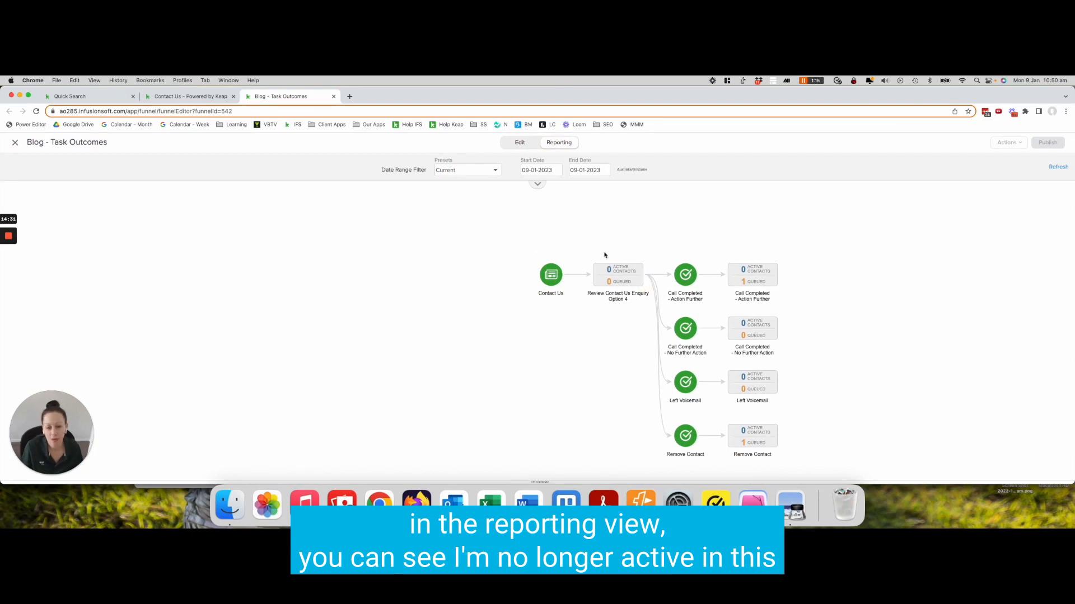
{"action": "mouse_move", "coordinate": [748, 282]}
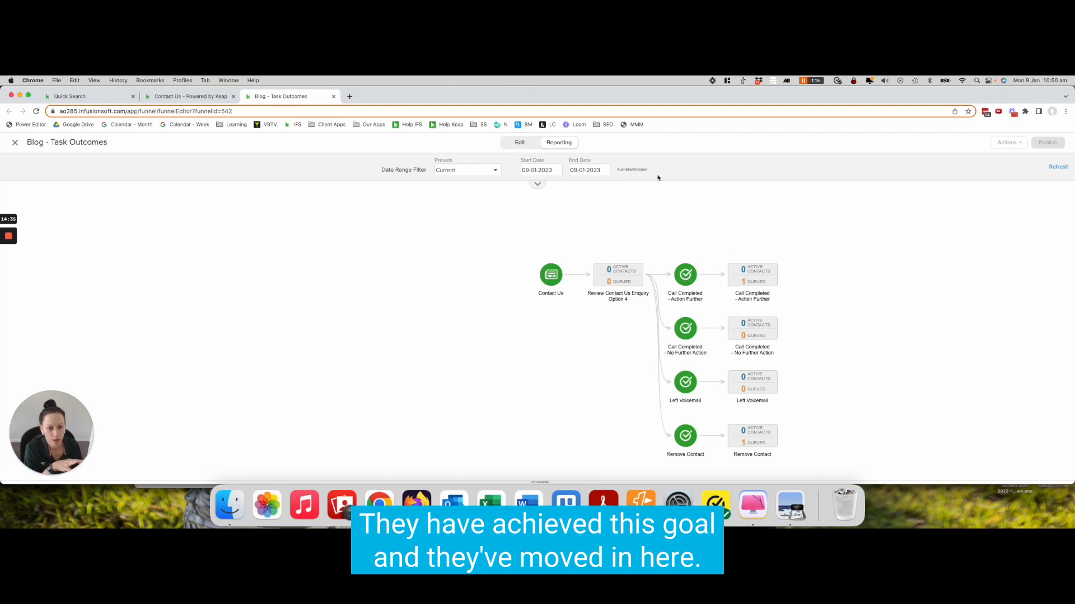
{"action": "left_click", "coordinate": [480, 176]}
{"action": "left_click", "coordinate": [465, 219]}
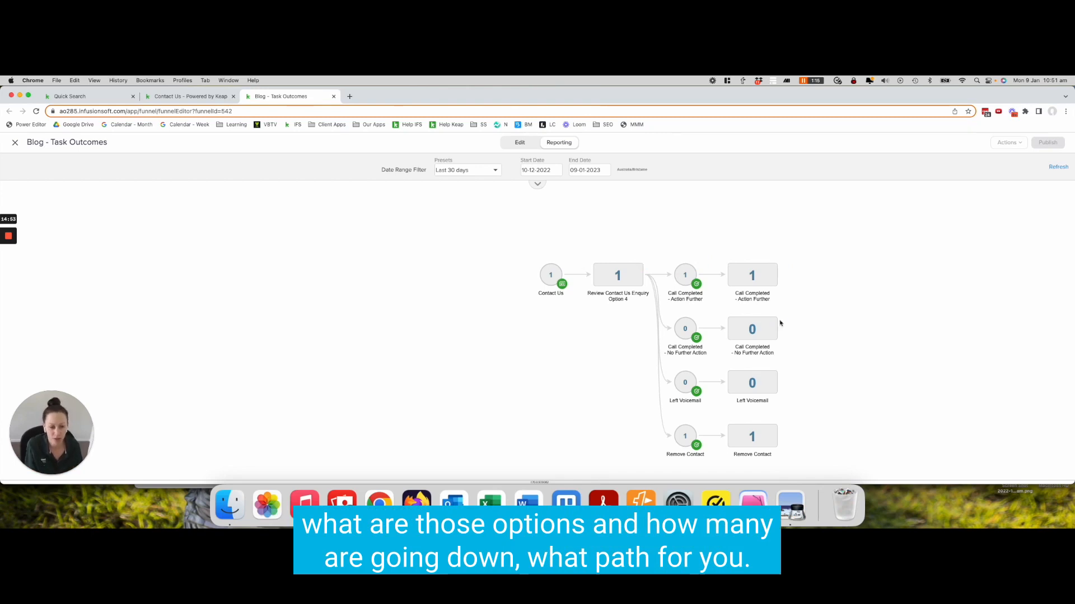
Reopen the completed Contact Us Enquiry - Review task to review it, then return to the campaign
{"action": "left_click", "coordinate": [111, 99]}
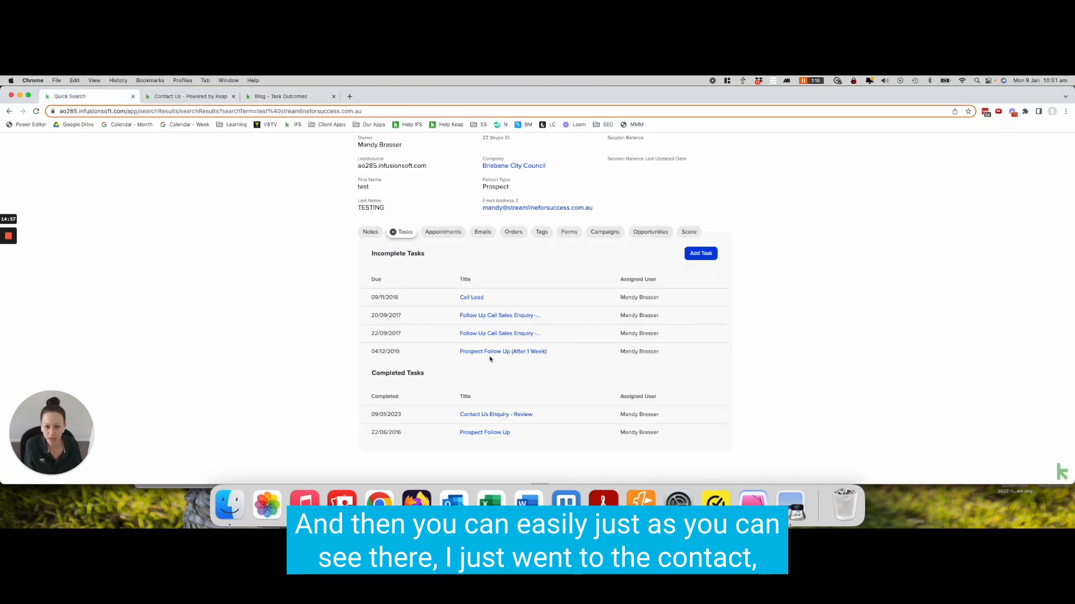
{"action": "left_click", "coordinate": [501, 415]}
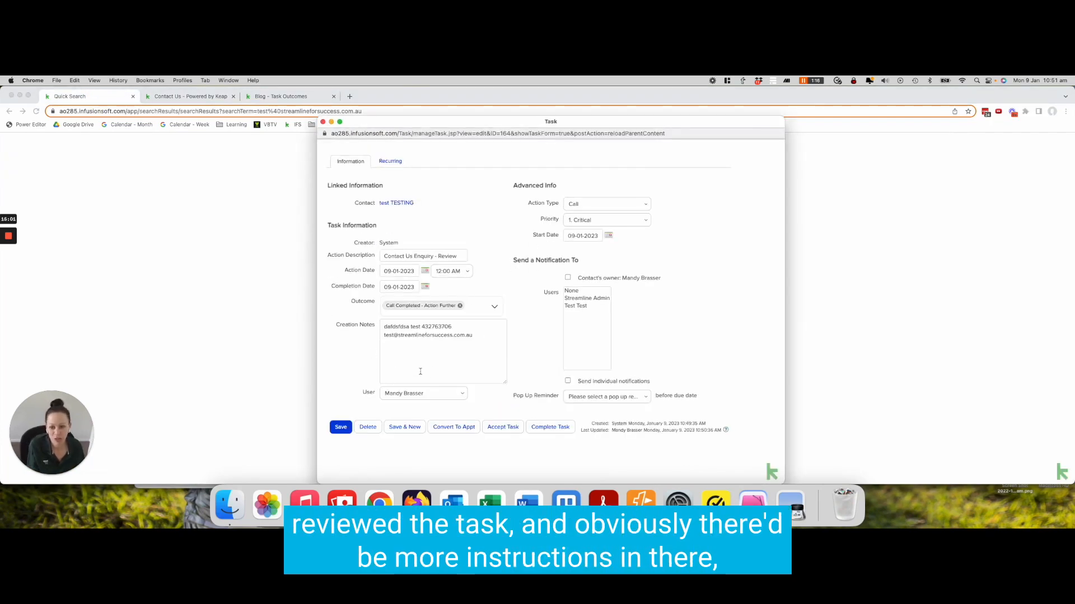
{"action": "left_click", "coordinate": [323, 122]}
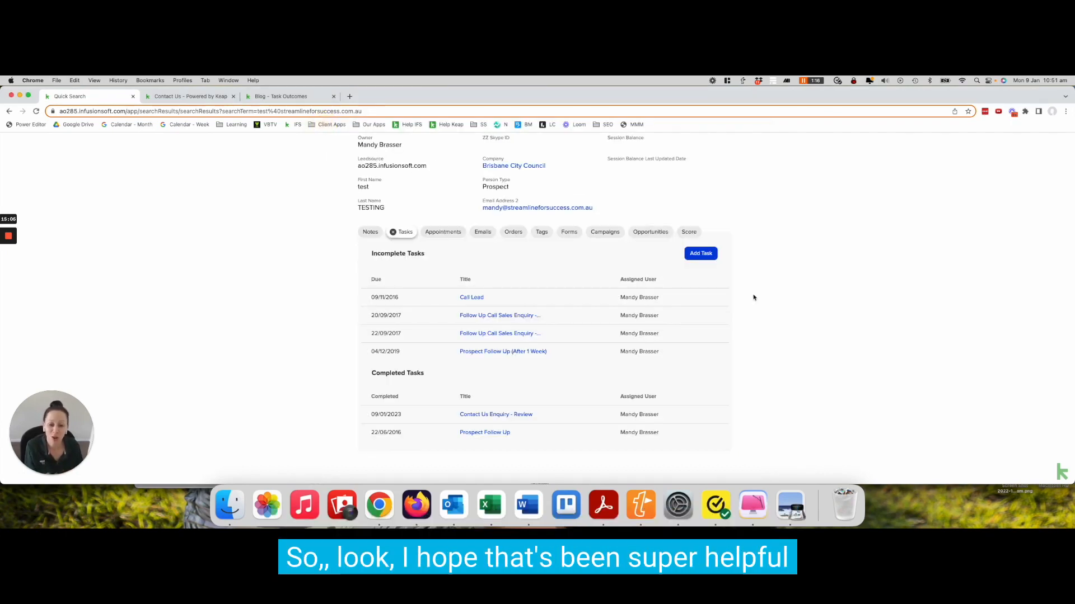
{"action": "left_click", "coordinate": [283, 96]}
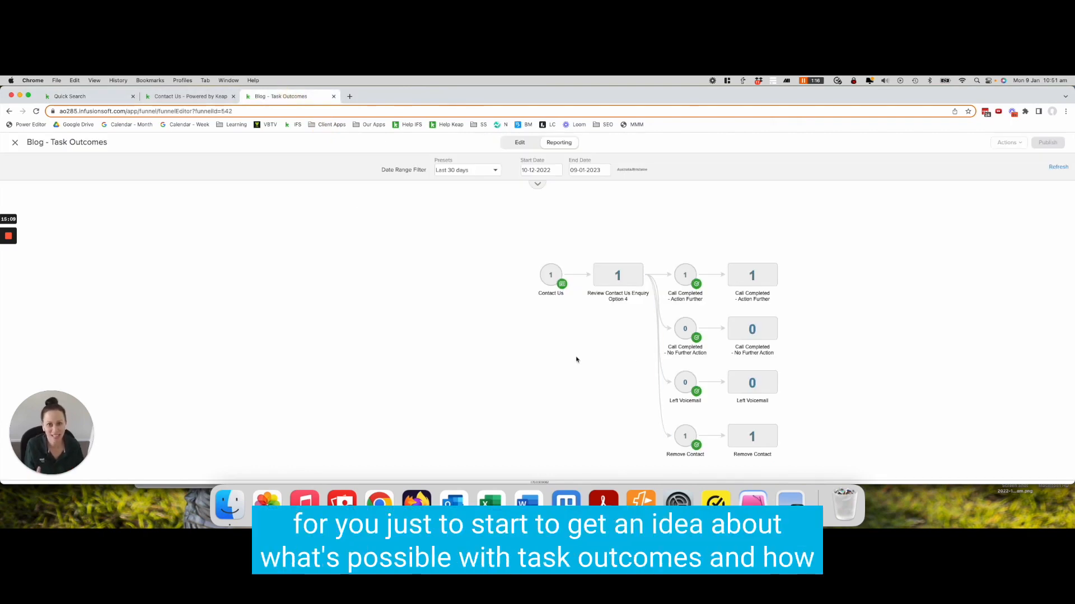